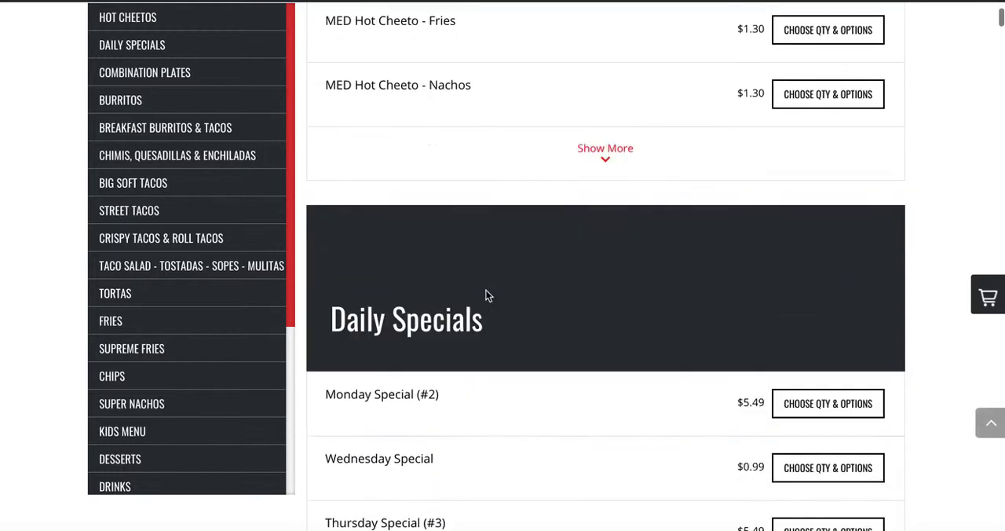
scroll(485, 295, up, 12)
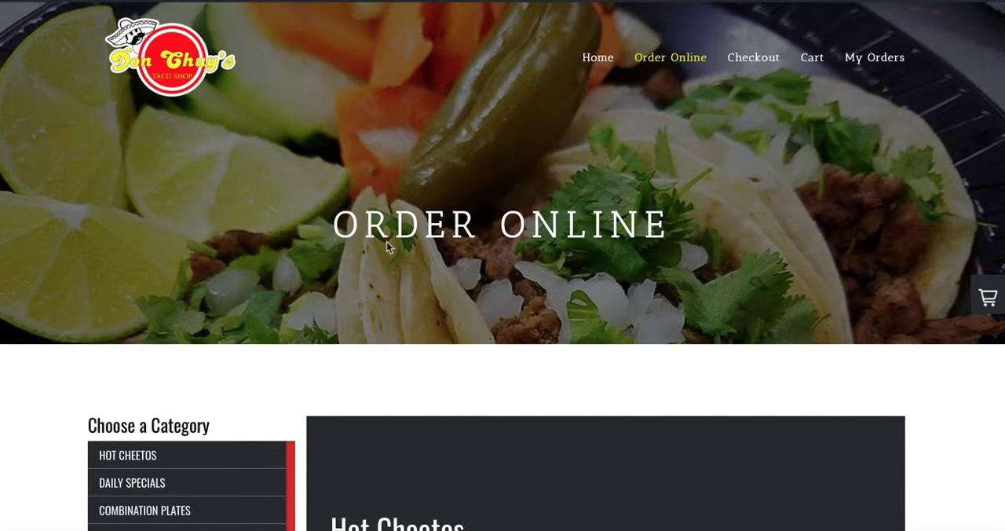
scroll(390, 291, down, 2)
scroll(389, 289, up, 2)
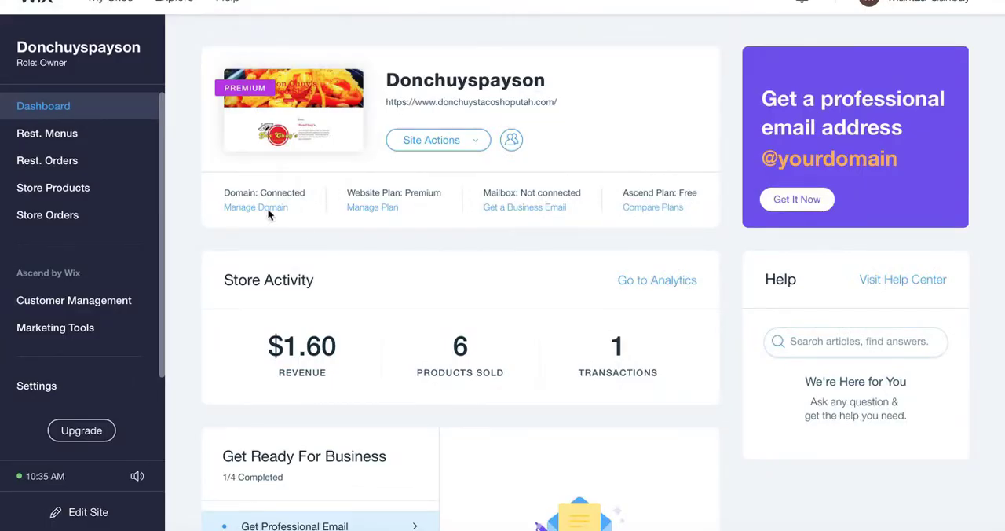
Open the Donchuyspayson site for editing and check the link settings of the Home page's Order Online button.
click(477, 150)
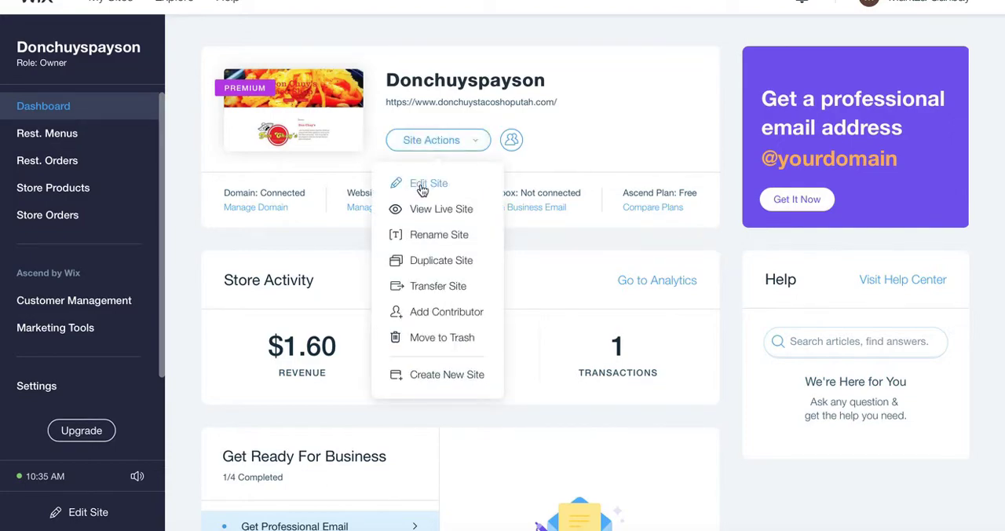
click(424, 185)
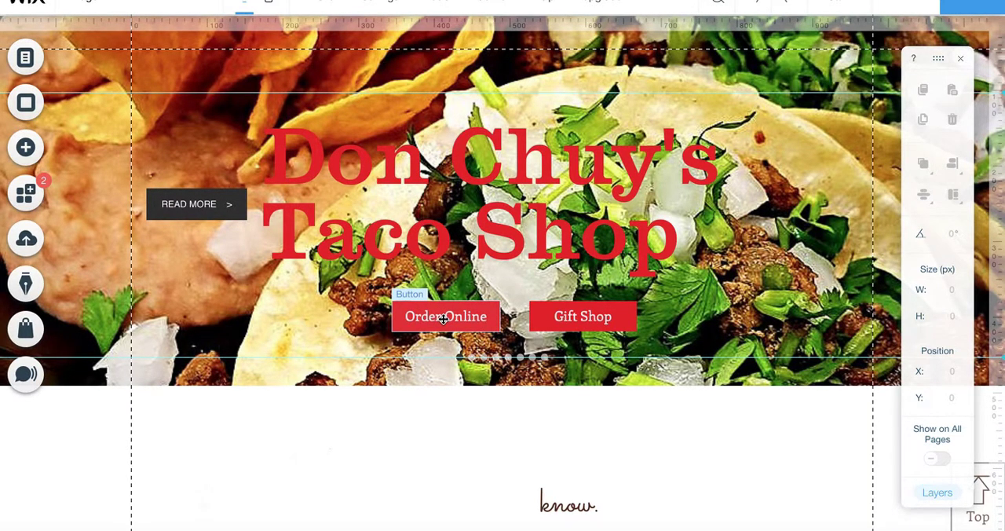
click(445, 318)
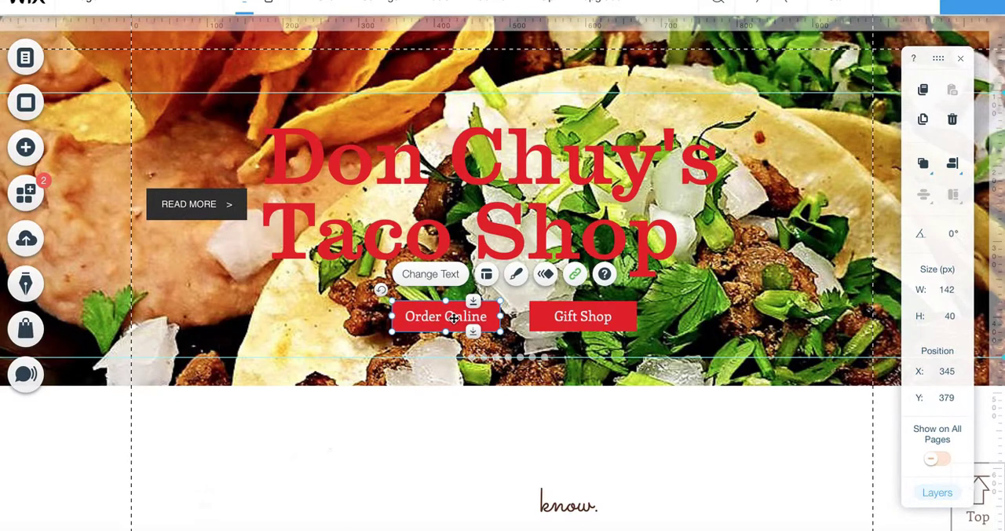
click(576, 275)
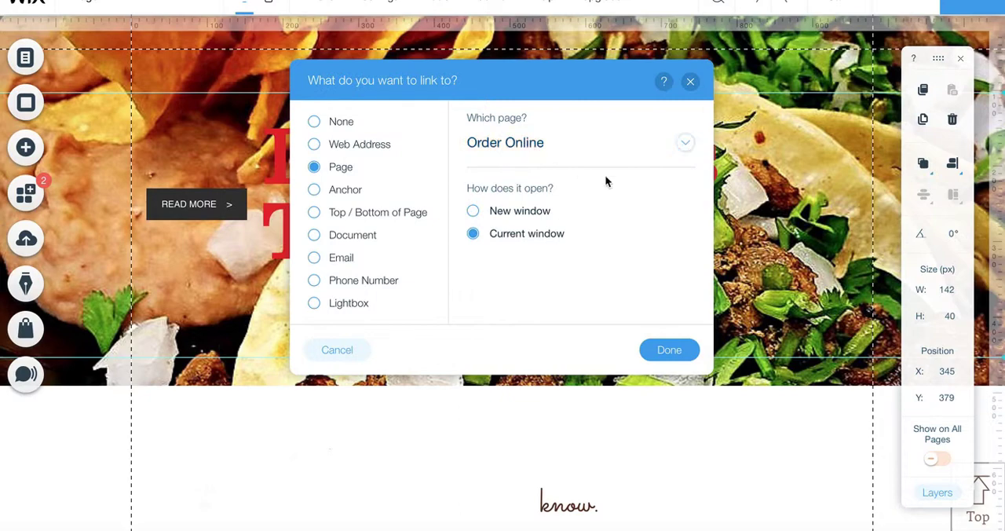
click(691, 82)
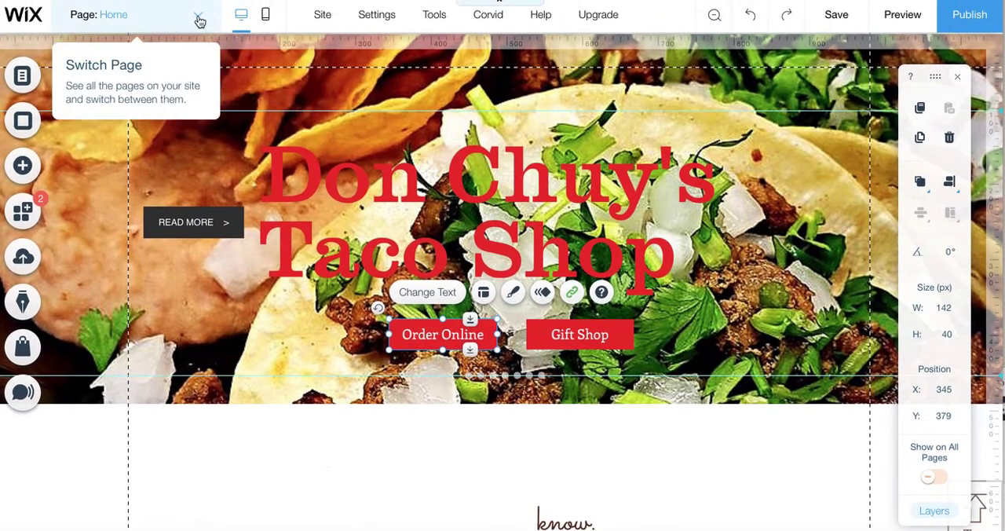
Switch to the Order Online page and go to its Choose Location section.
click(196, 12)
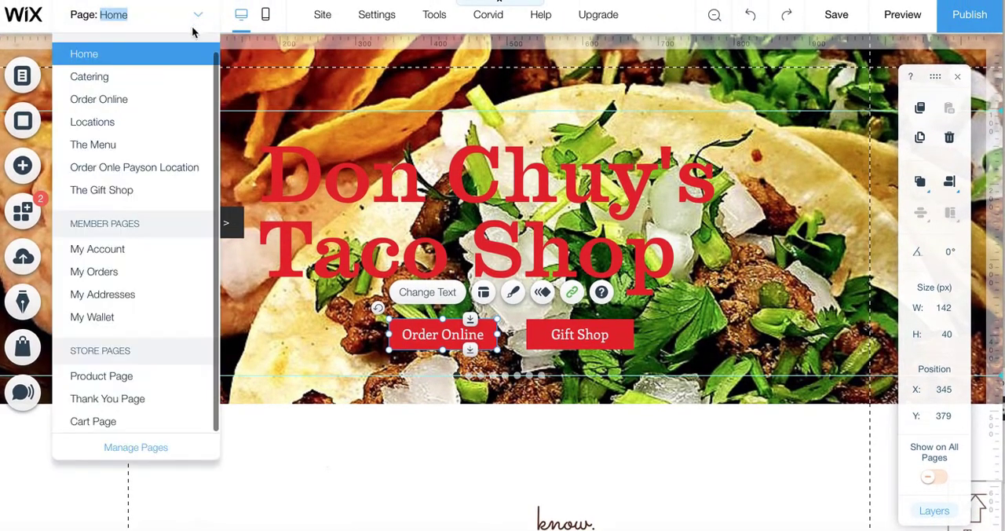
click(122, 109)
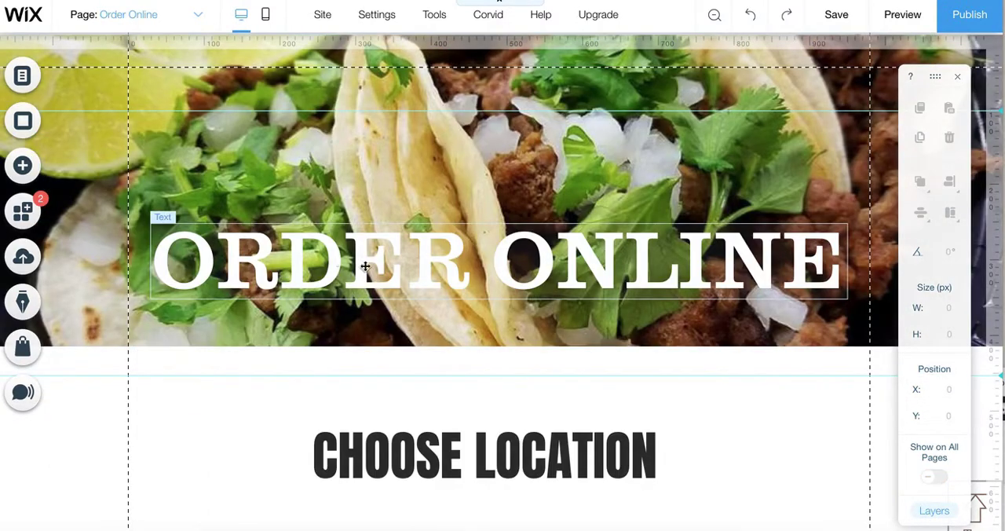
scroll(453, 332, down, 3)
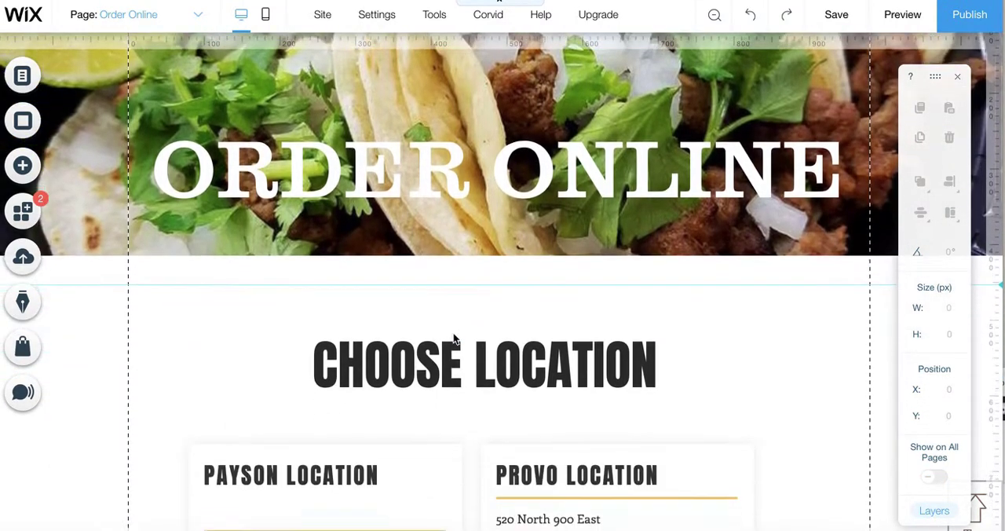
scroll(448, 440, down, 2)
scroll(471, 429, down, 3)
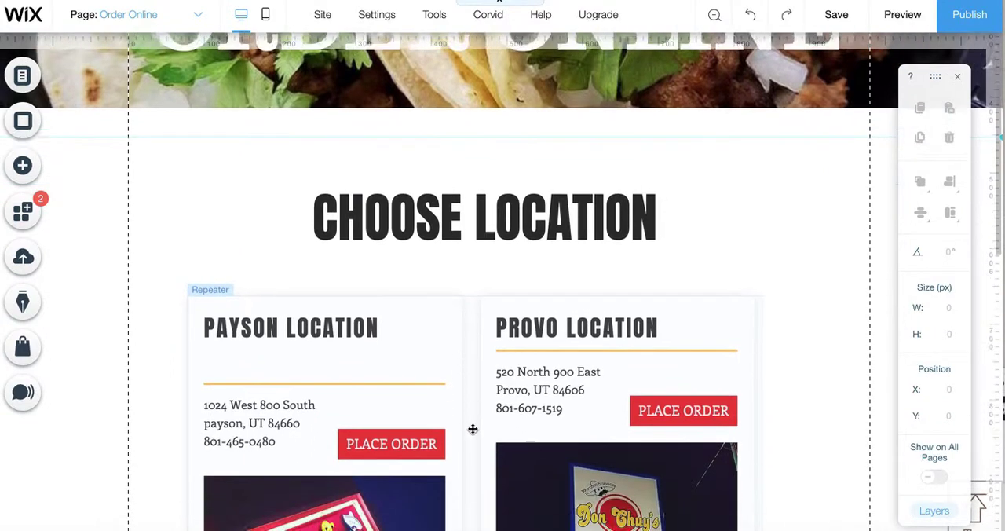
scroll(473, 429, down, 1)
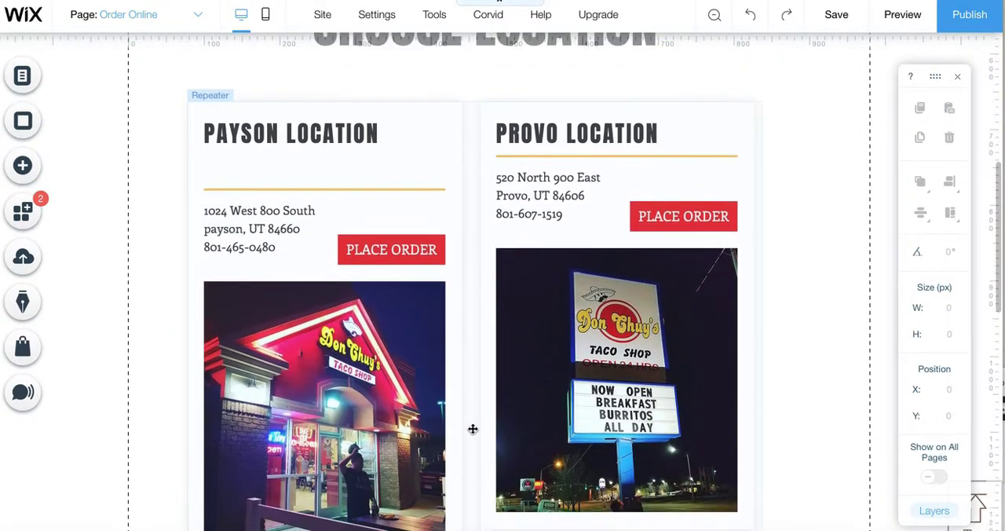
click(386, 248)
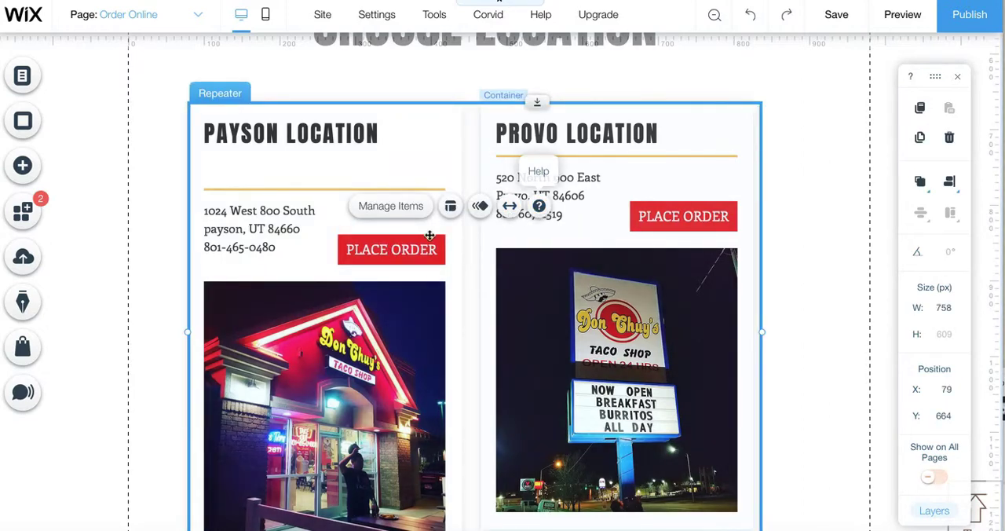
click(417, 259)
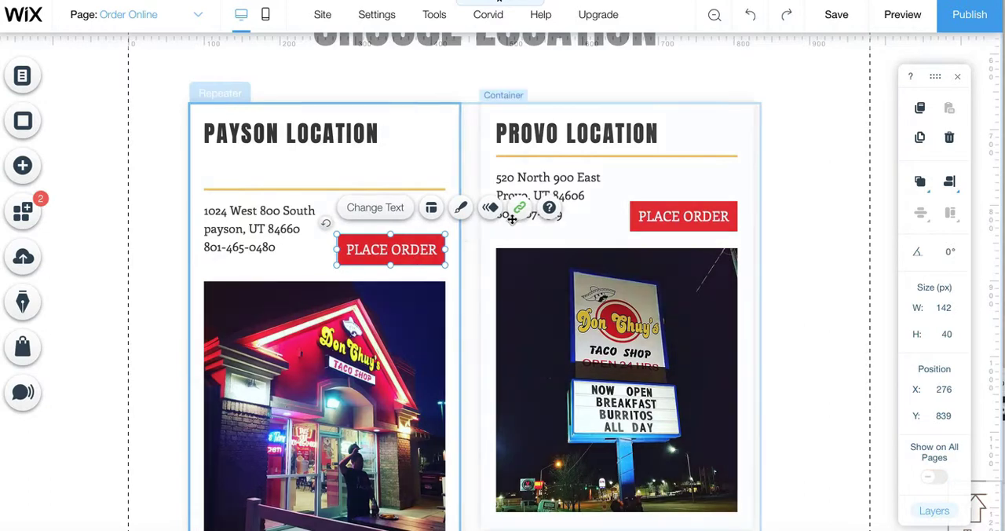
click(520, 209)
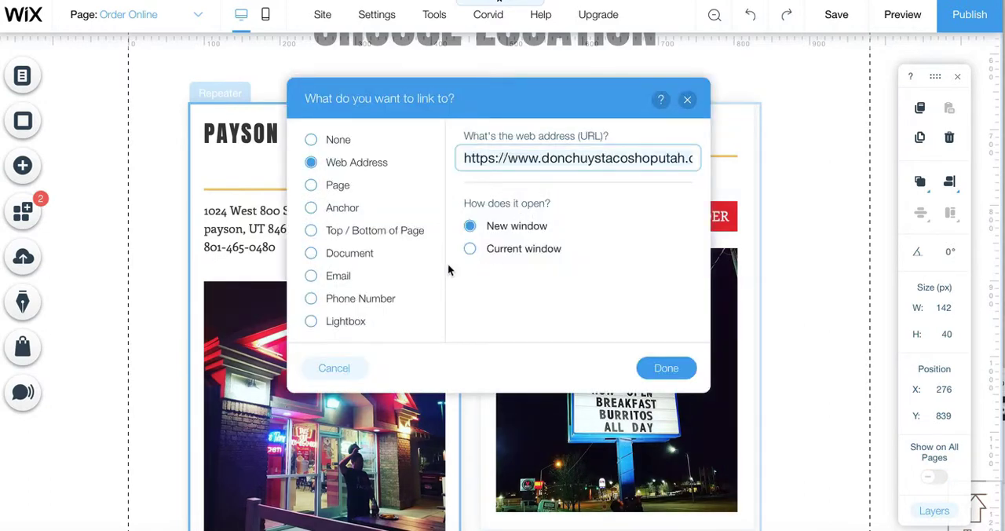
right_click(581, 158)
click(598, 230)
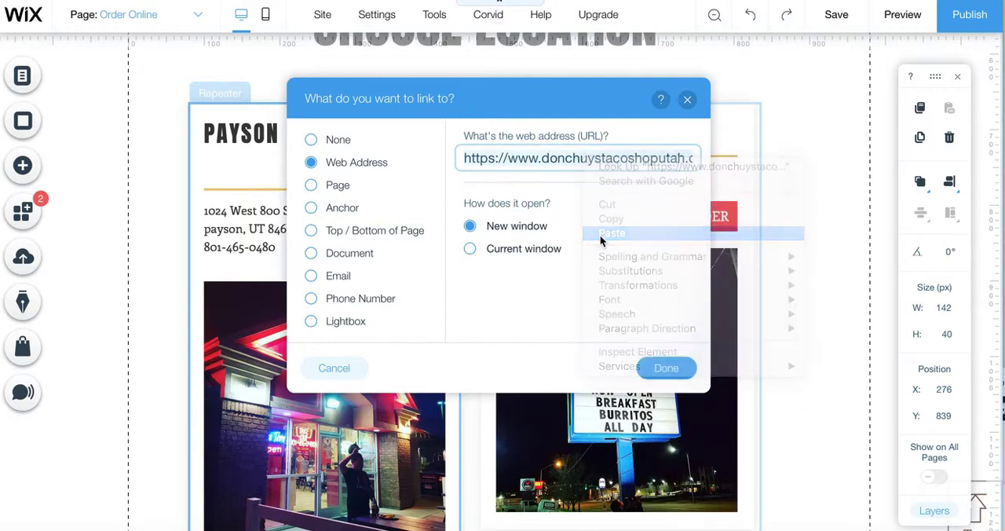
drag(537, 161, 472, 154)
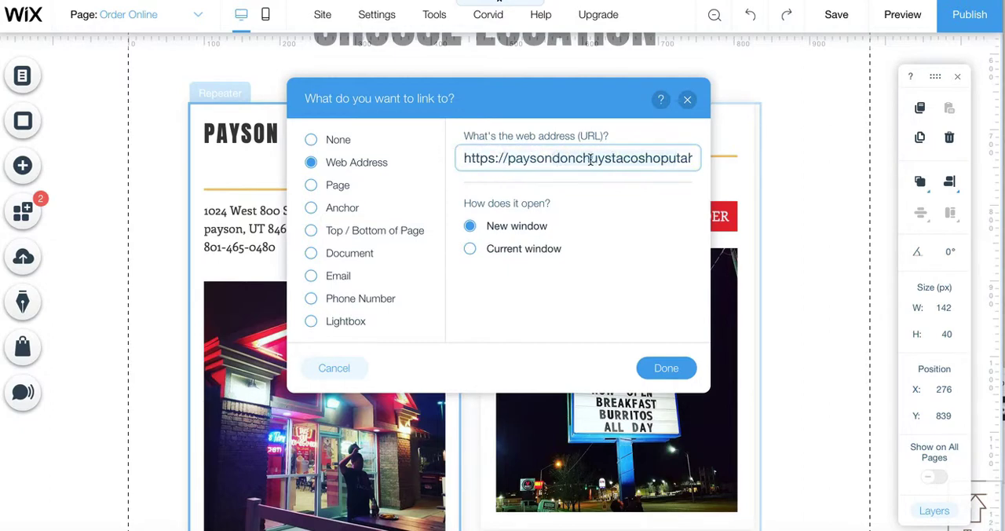
drag(629, 157, 706, 160)
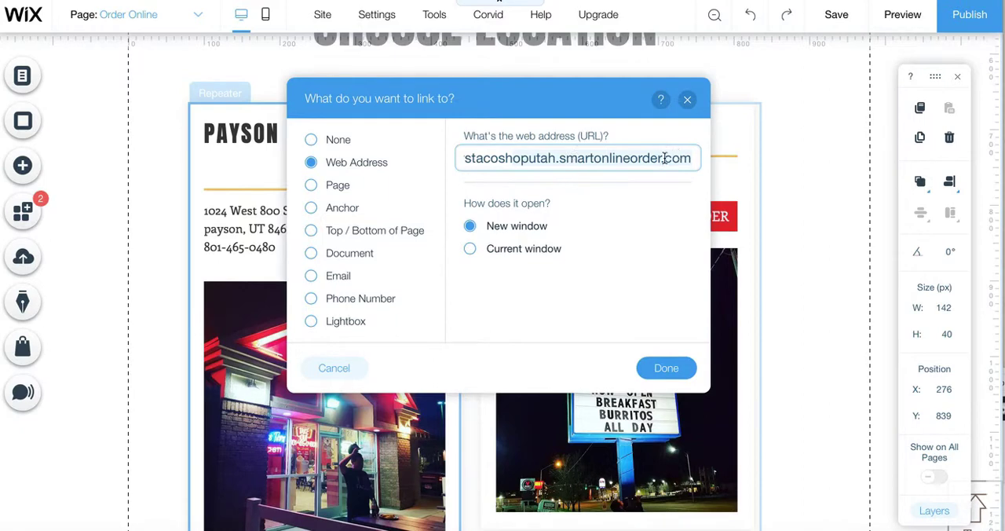
click(662, 367)
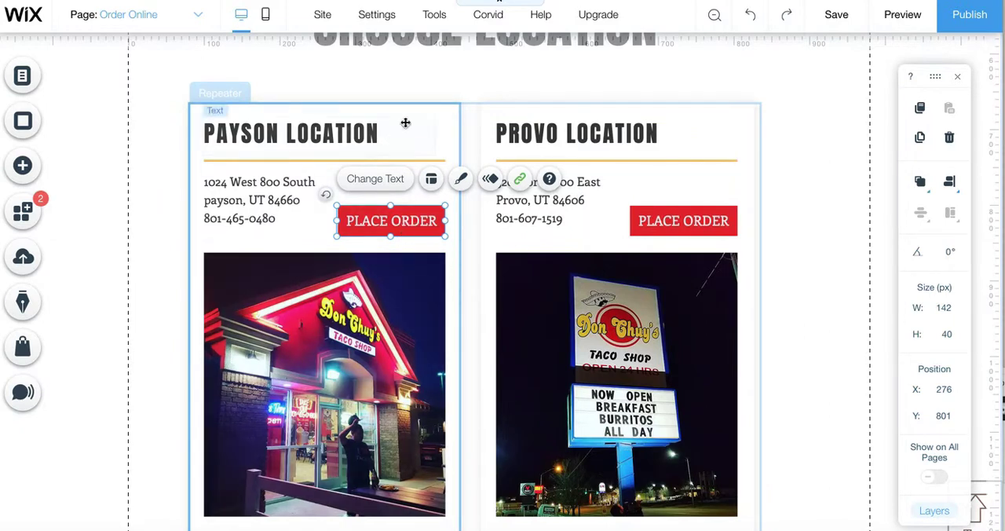
Switch to the Locations page.
scroll(462, 92, up, 1)
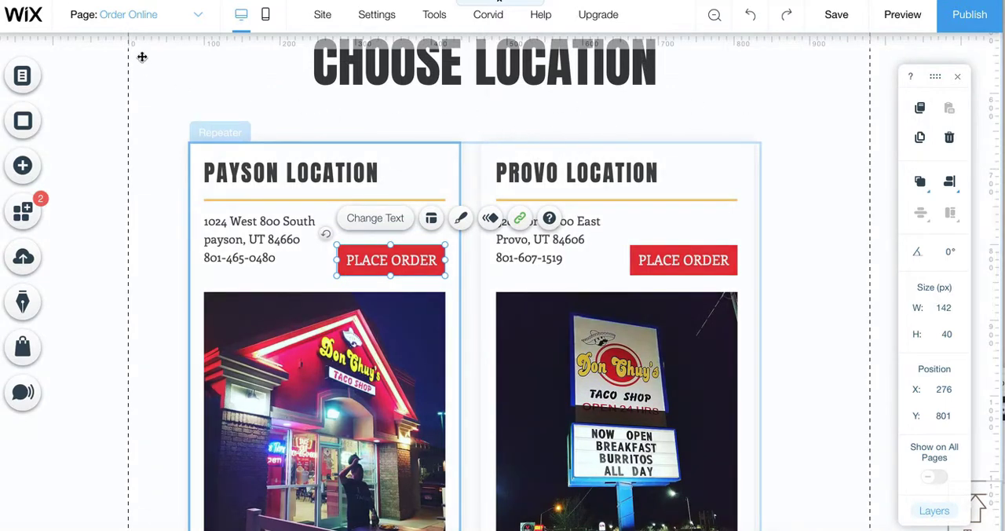
click(197, 20)
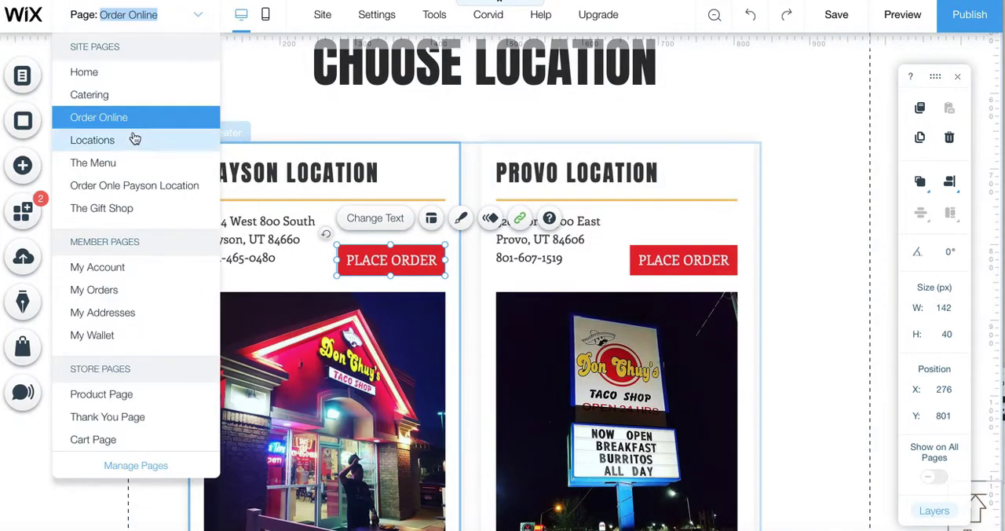
click(127, 142)
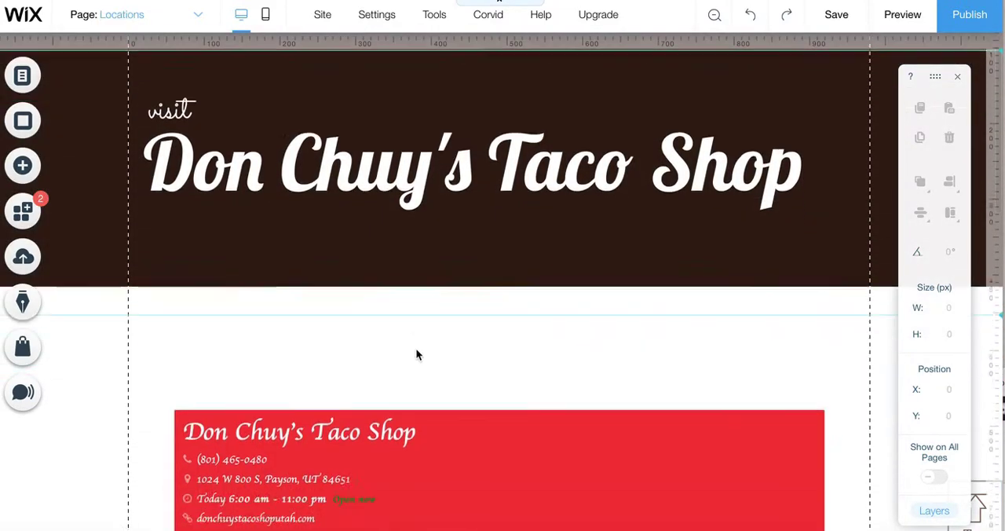
scroll(416, 354, down, 2)
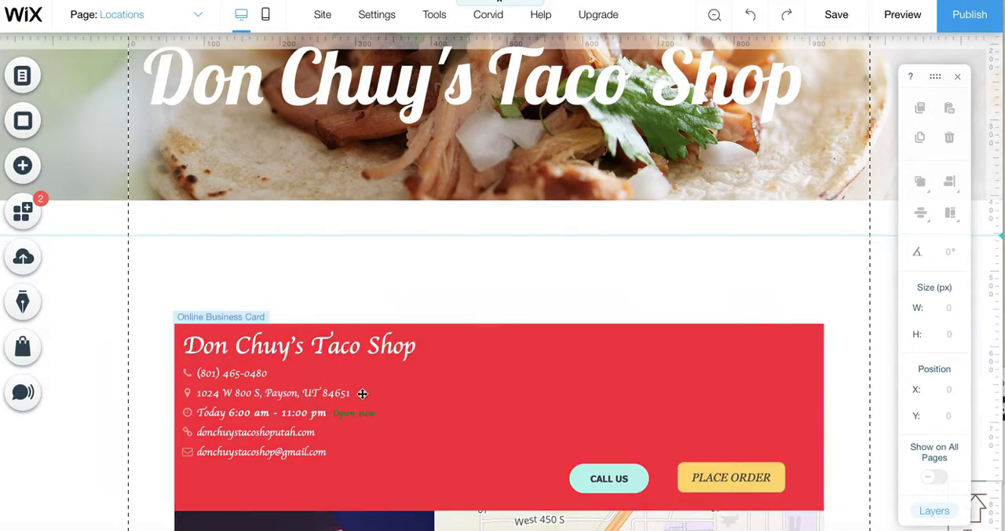
click(716, 479)
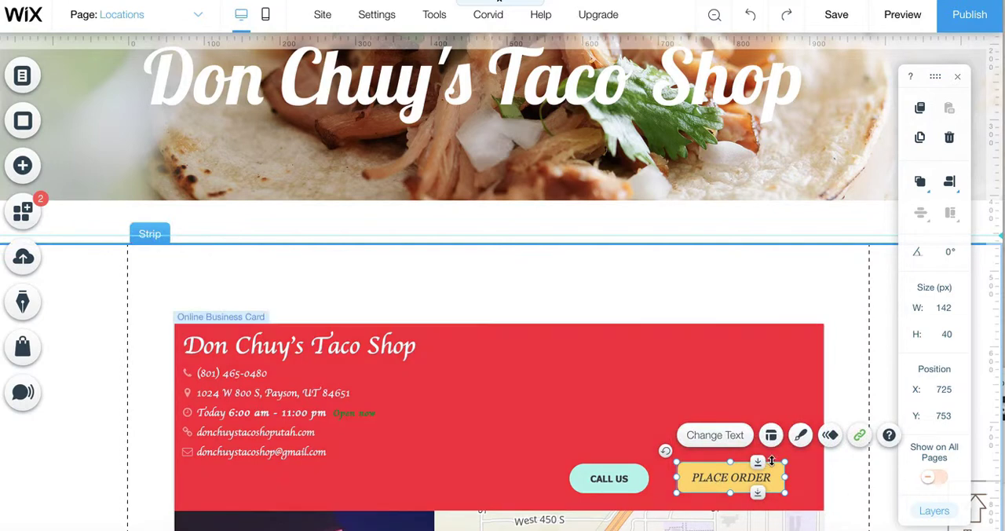
click(860, 435)
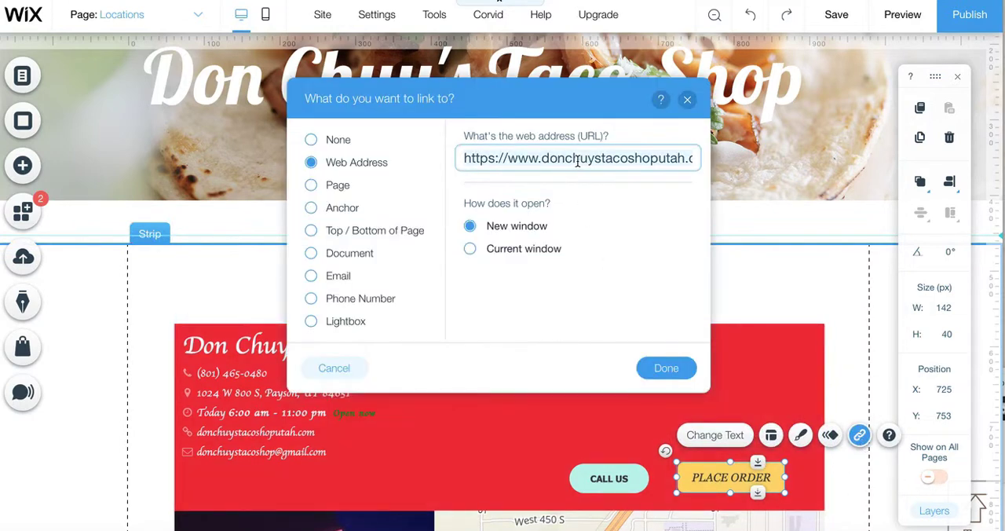
click(542, 159)
drag(684, 165, 705, 161)
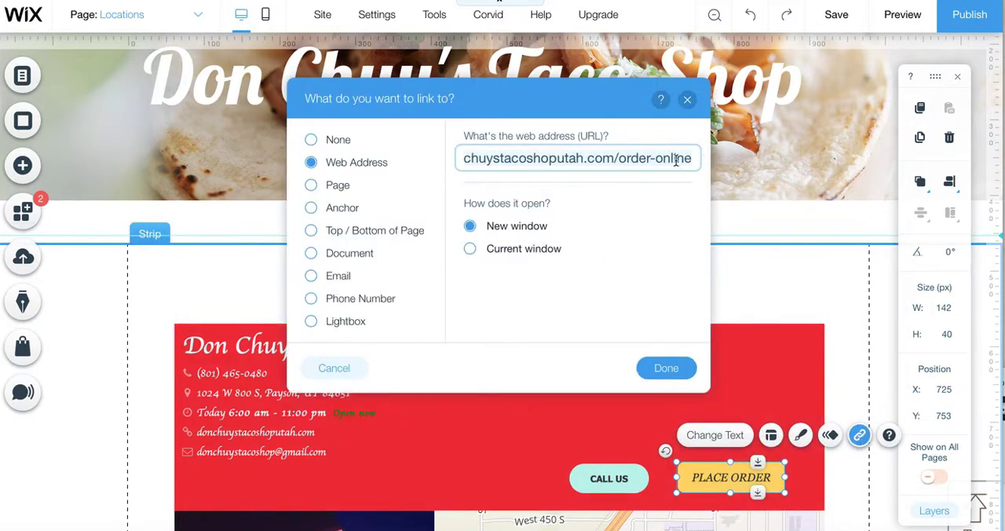
right_click(572, 158)
click(586, 225)
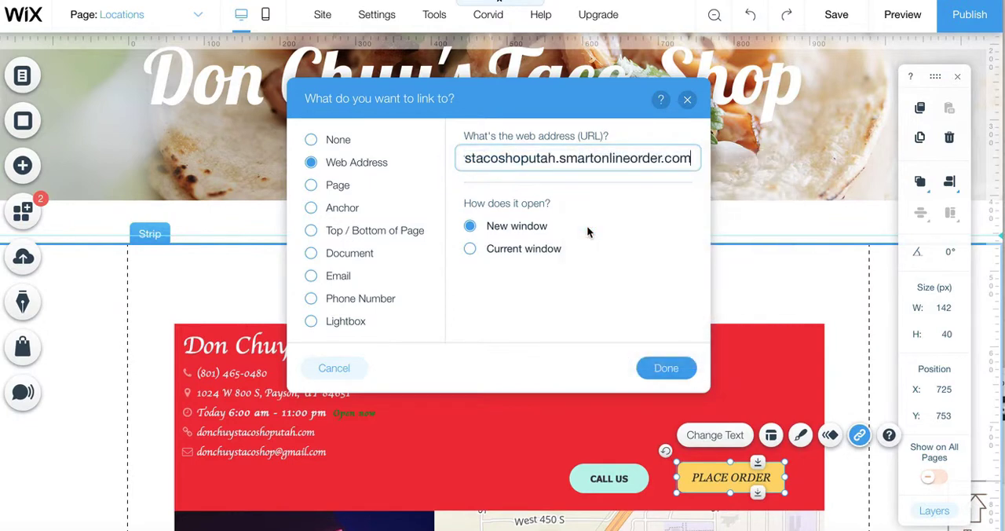
click(663, 367)
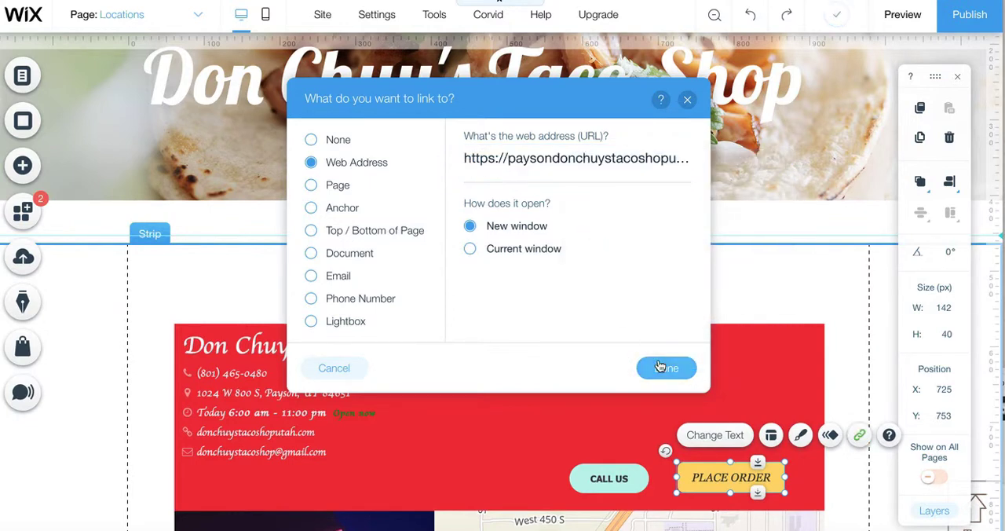
Examine the Provo location's business card and its order button further down the Locations page.
scroll(655, 271, down, 3)
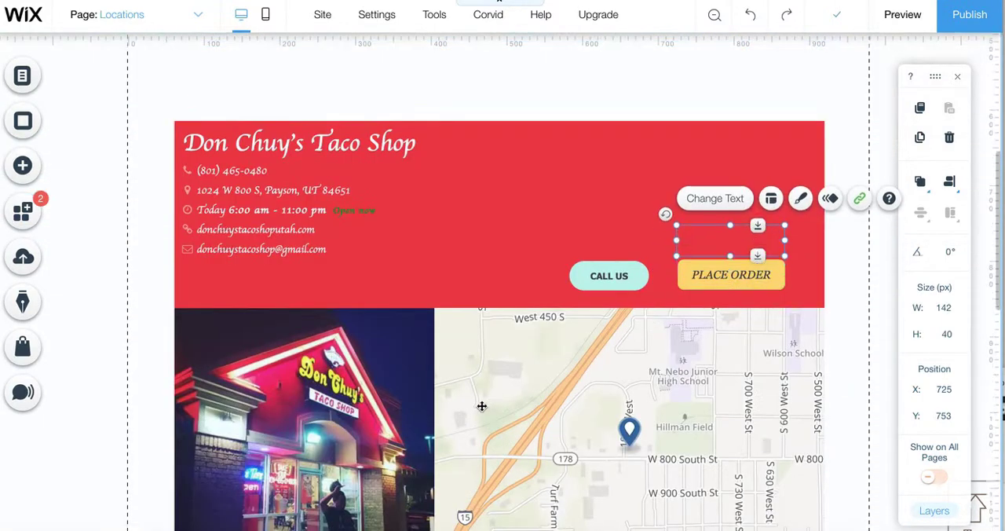
scroll(161, 421, down, 5)
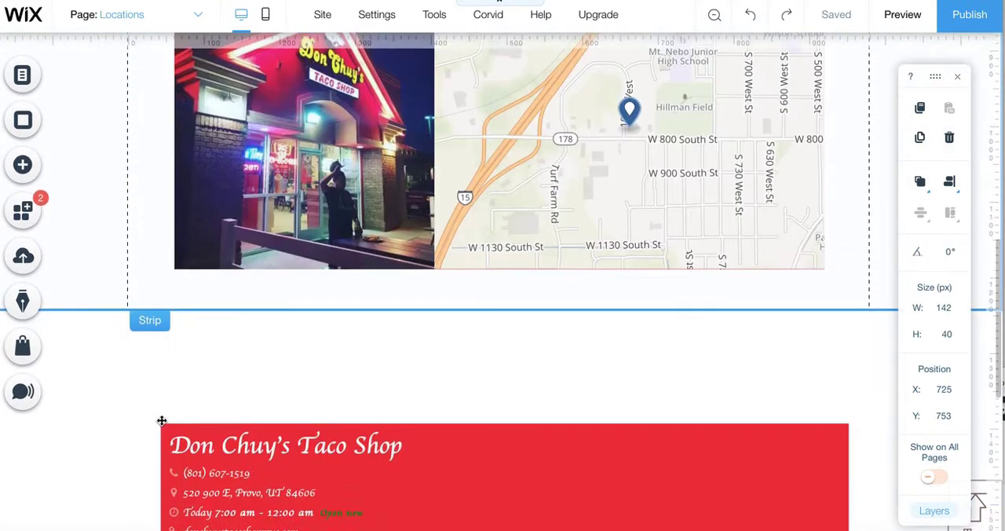
scroll(161, 421, down, 1)
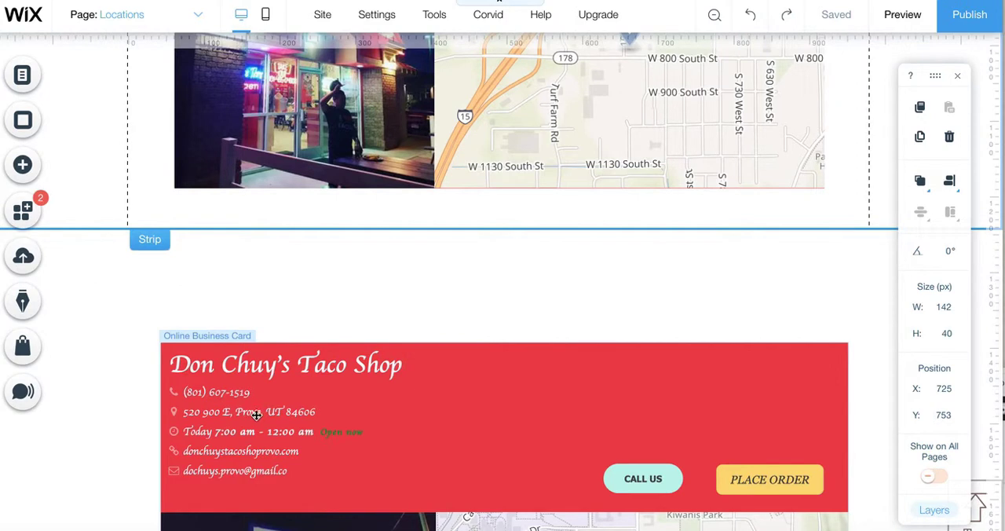
scroll(157, 390, up, 1)
scroll(156, 391, down, 3)
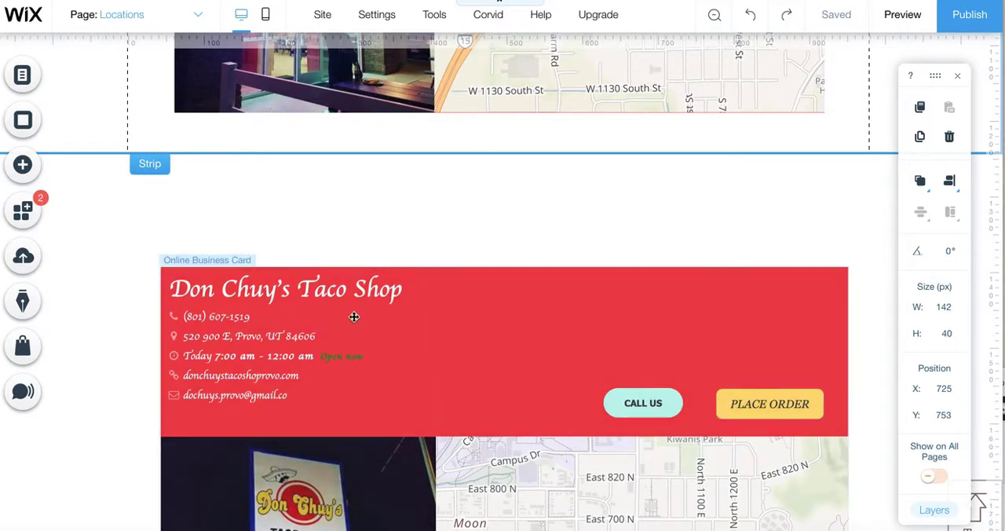
Open the Order Onle Payson Location page and look through its banner and menu ordering section.
scroll(375, 233, up, 7)
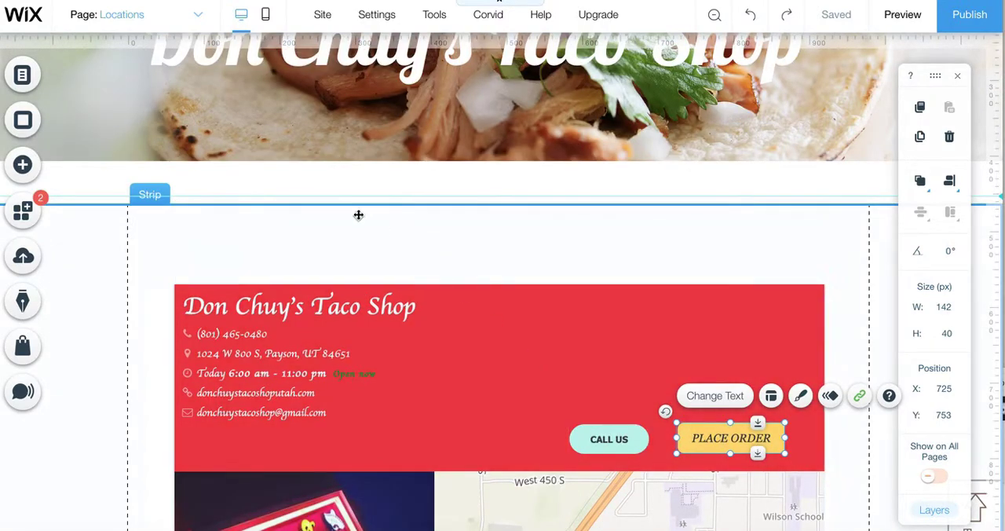
scroll(344, 209, up, 3)
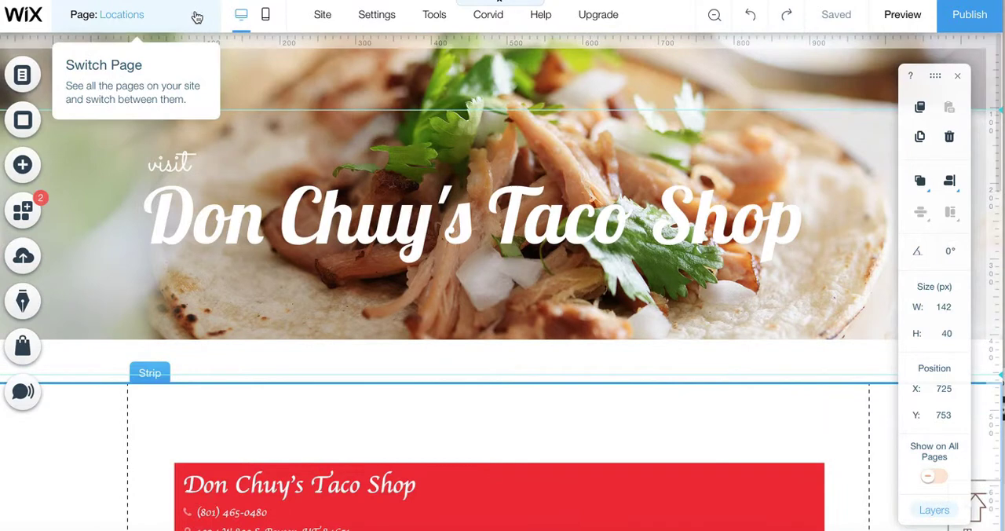
click(201, 16)
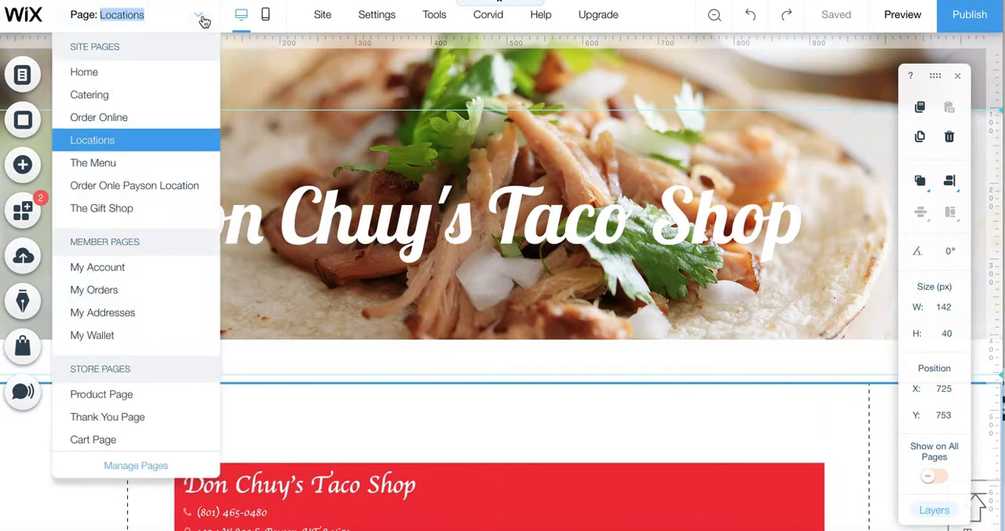
click(134, 196)
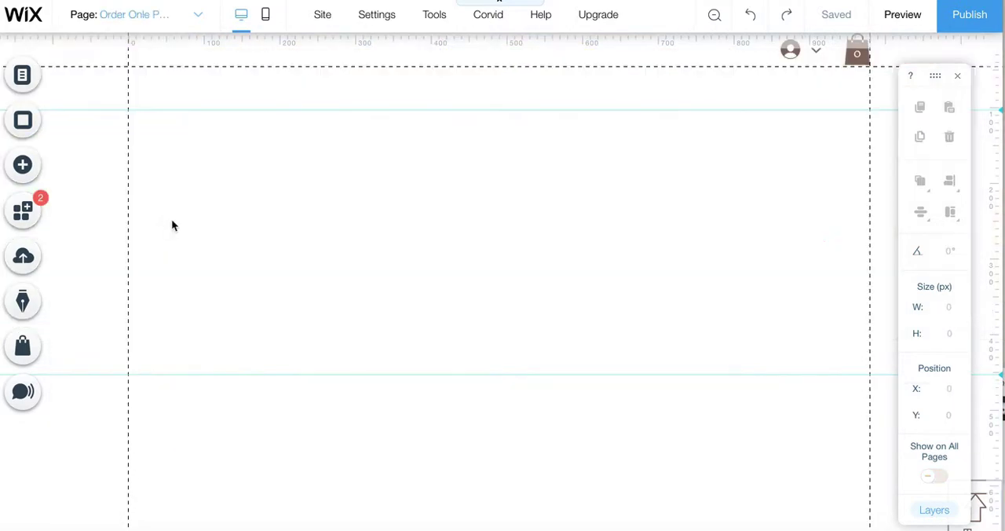
scroll(272, 330, down, 1)
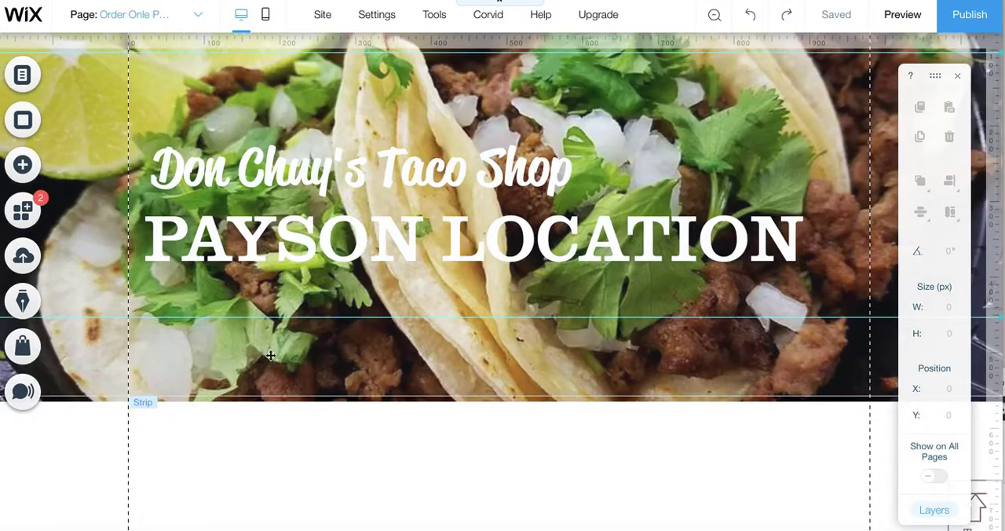
scroll(270, 356, down, 5)
scroll(267, 369, up, 5)
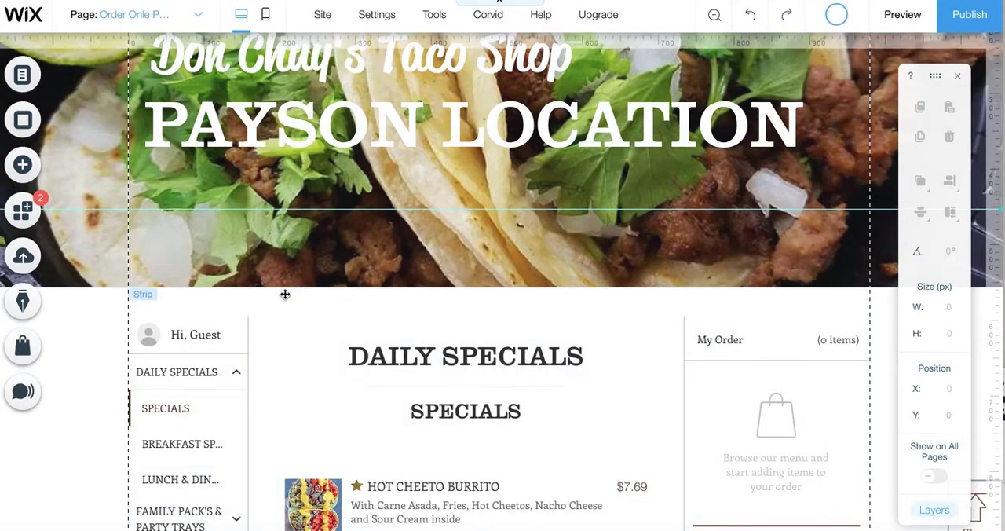
scroll(249, 221, up, 3)
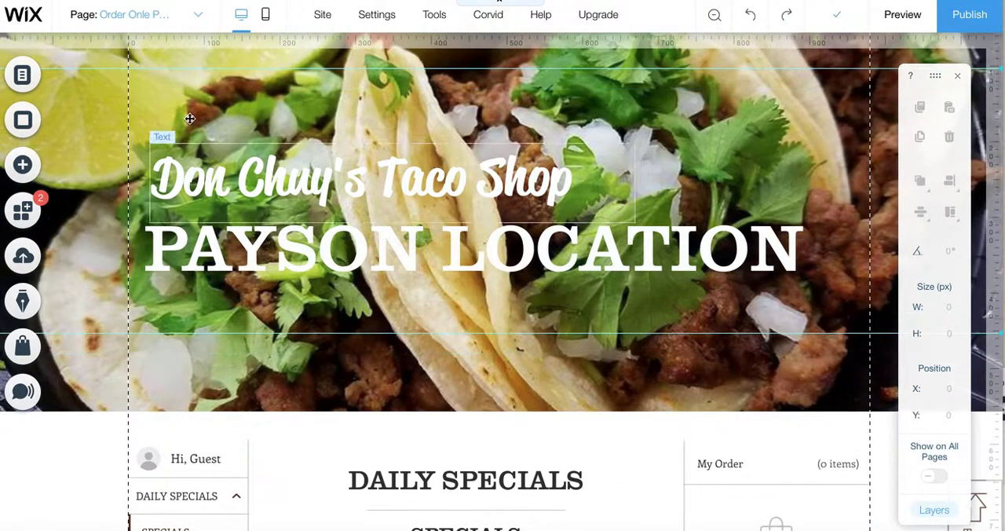
Switch to the Home page and check the link settings of the Order Online button in the Delivery or Take Out section.
click(194, 16)
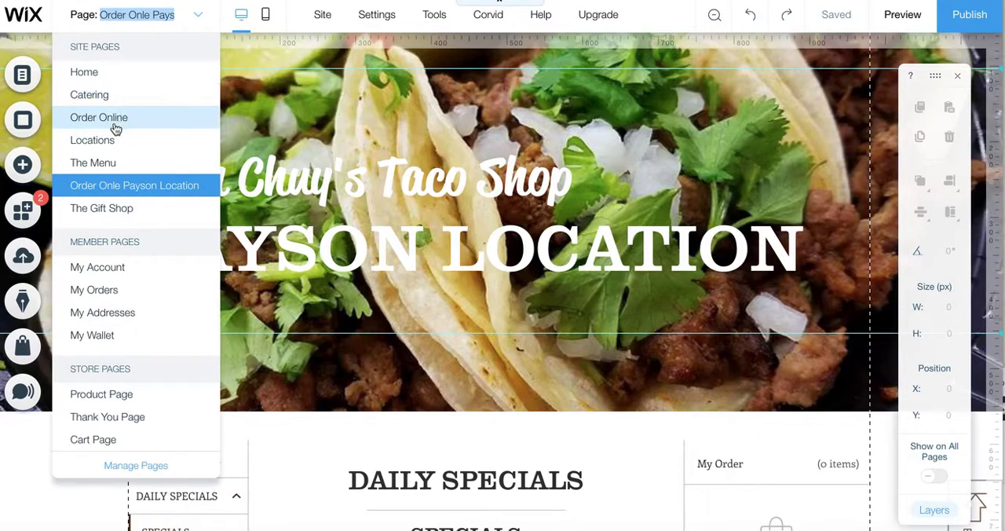
click(101, 73)
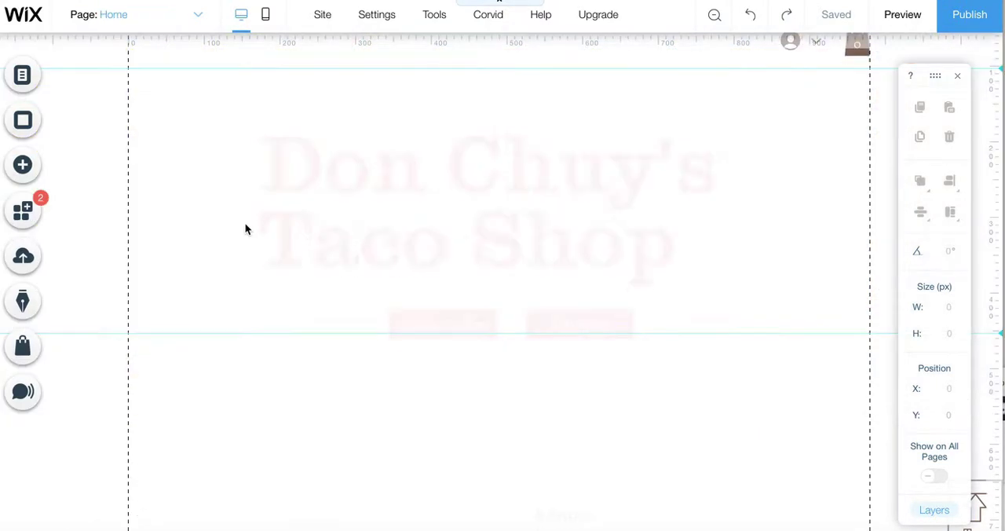
scroll(330, 343, down, 5)
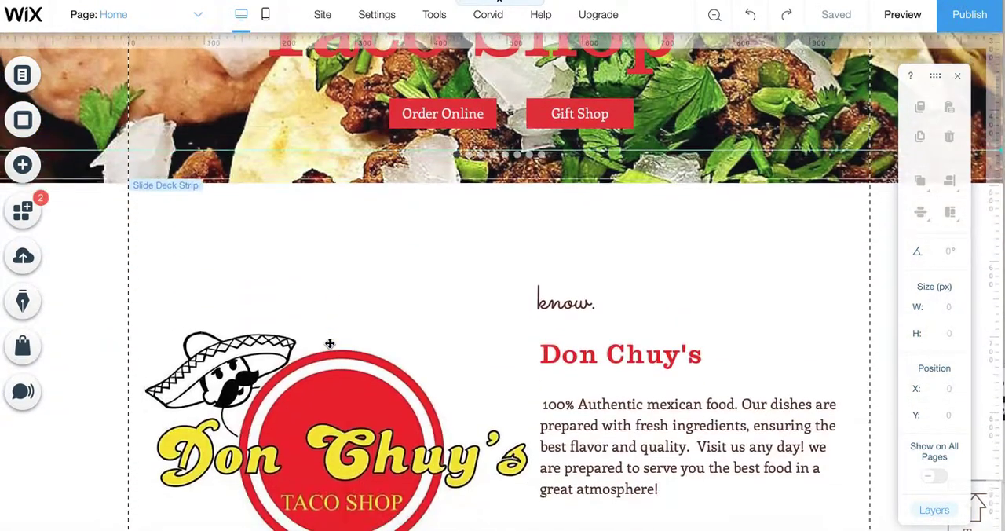
scroll(330, 343, down, 8)
scroll(336, 395, down, 3)
scroll(366, 285, up, 1)
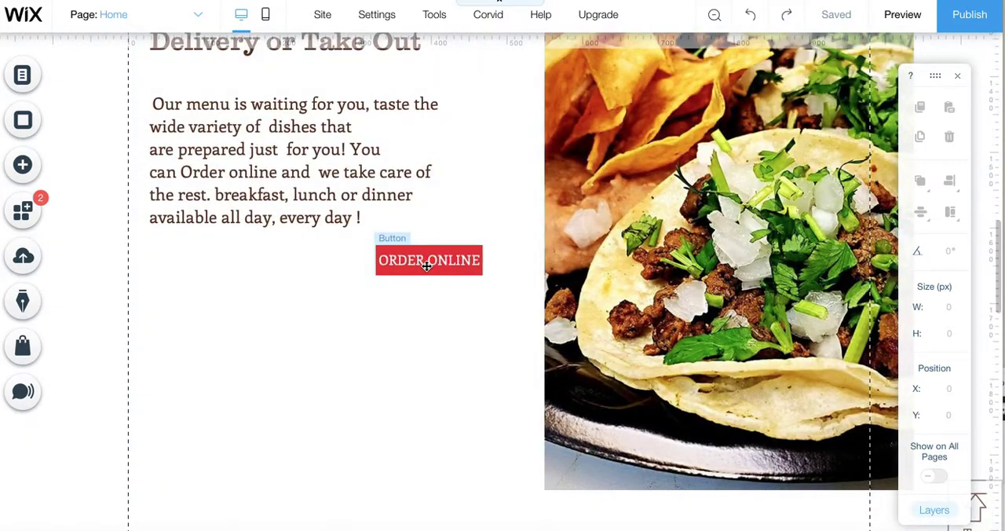
click(427, 267)
click(558, 221)
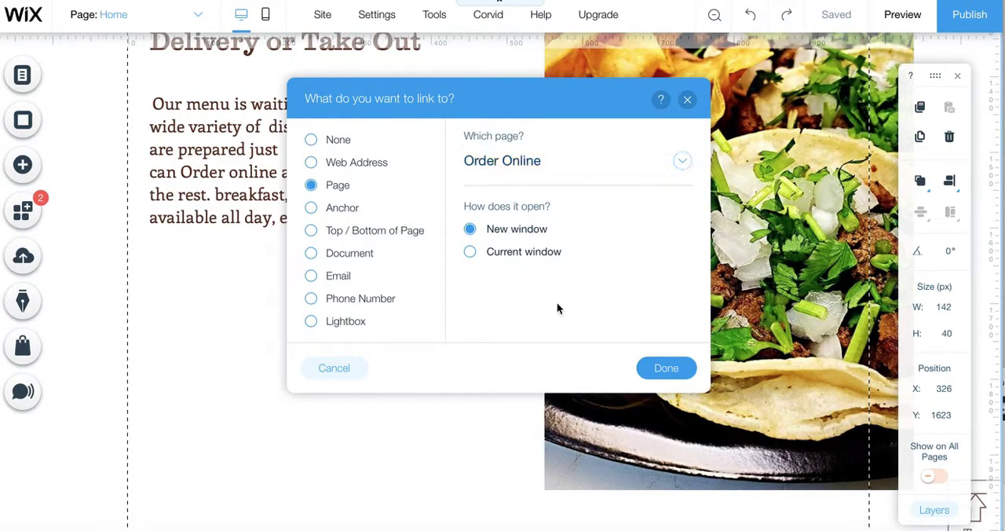
click(659, 367)
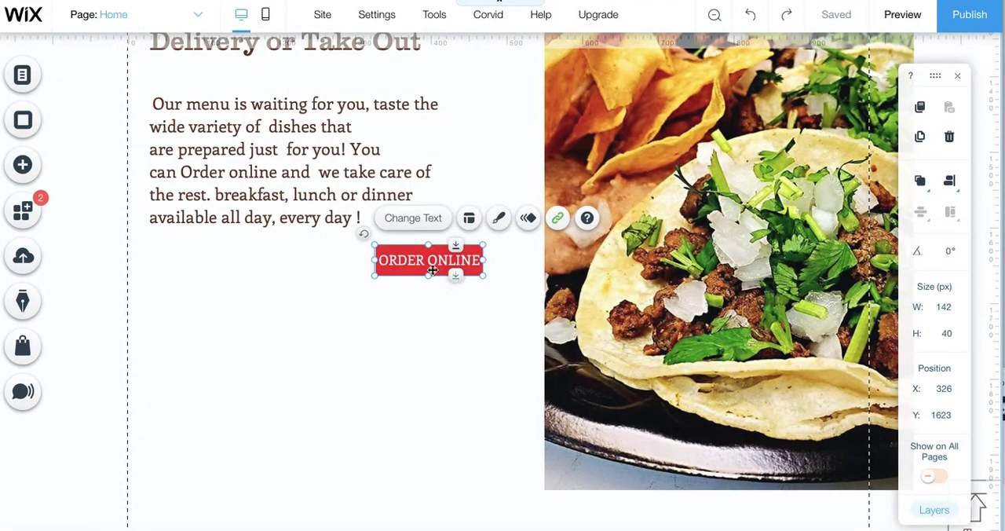
Look through the catering and social feed sections of the Home page for other order buttons.
scroll(424, 364, down, 8)
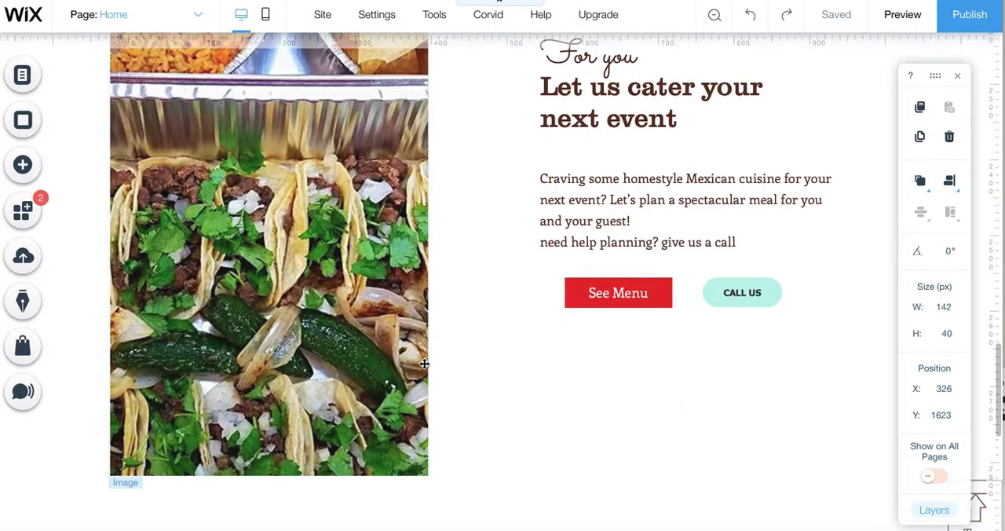
scroll(425, 363, down, 4)
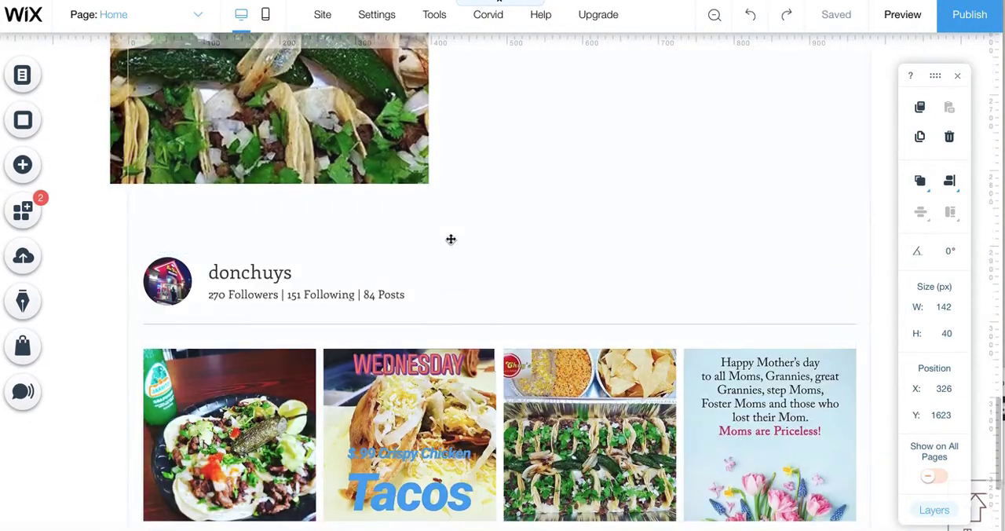
scroll(451, 240, up, 1)
scroll(450, 239, up, 4)
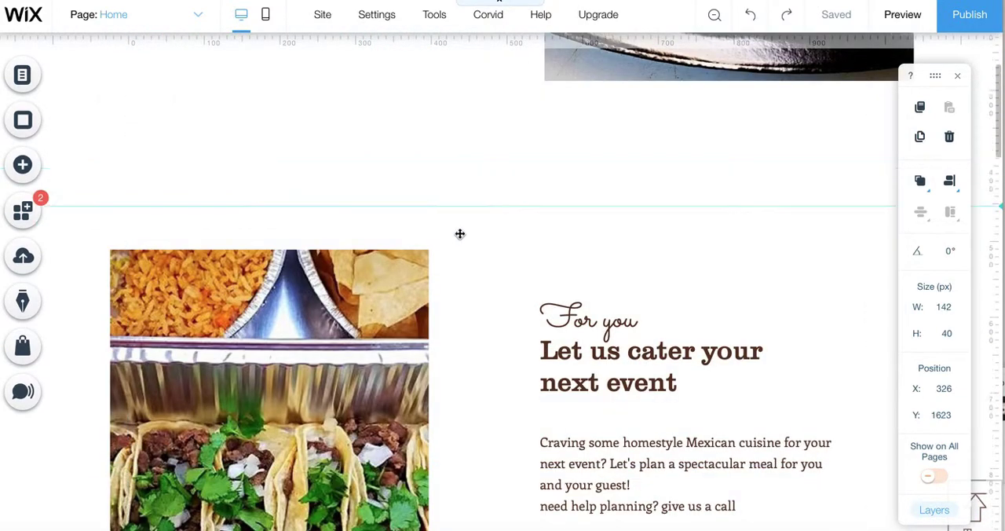
scroll(451, 238, up, 10)
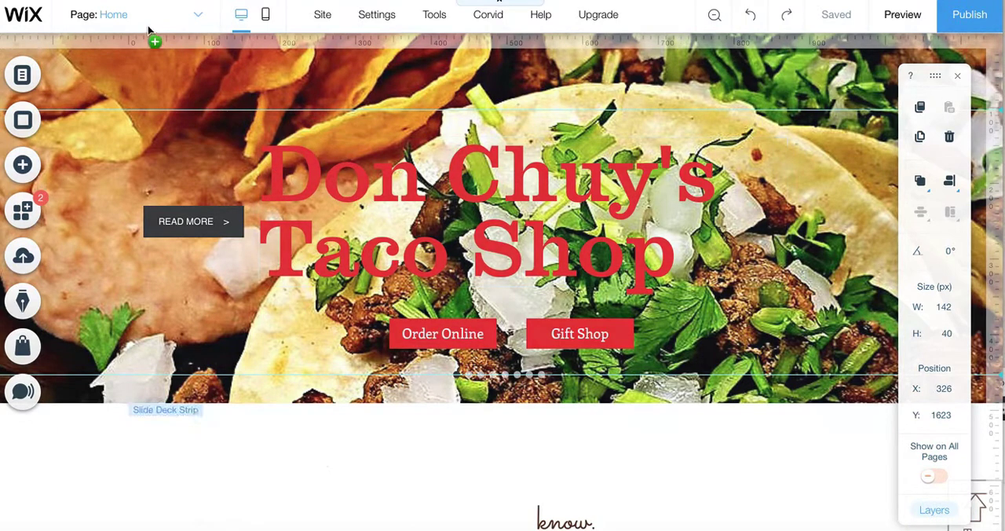
Switch to the Order Online page and publish the site.
click(196, 17)
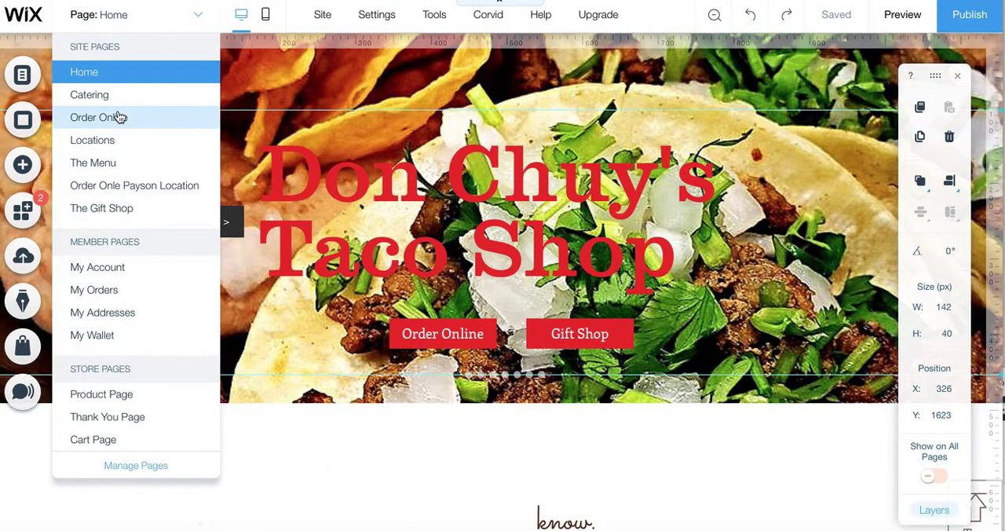
click(118, 117)
scroll(321, 377, down, 4)
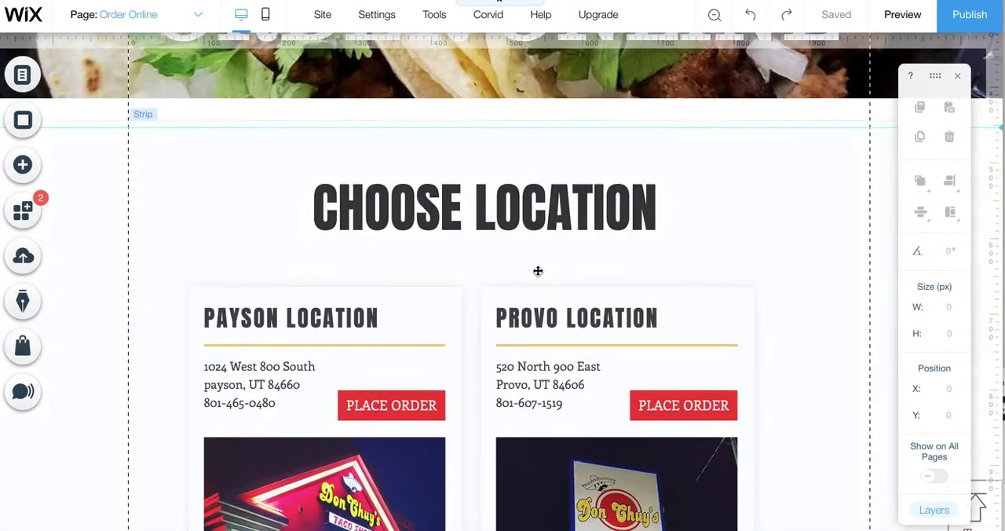
click(972, 22)
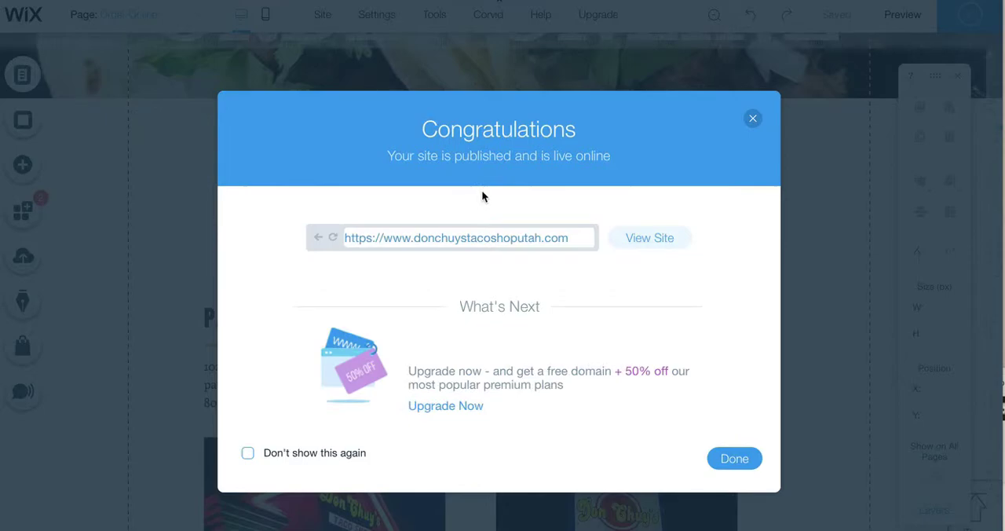
click(733, 462)
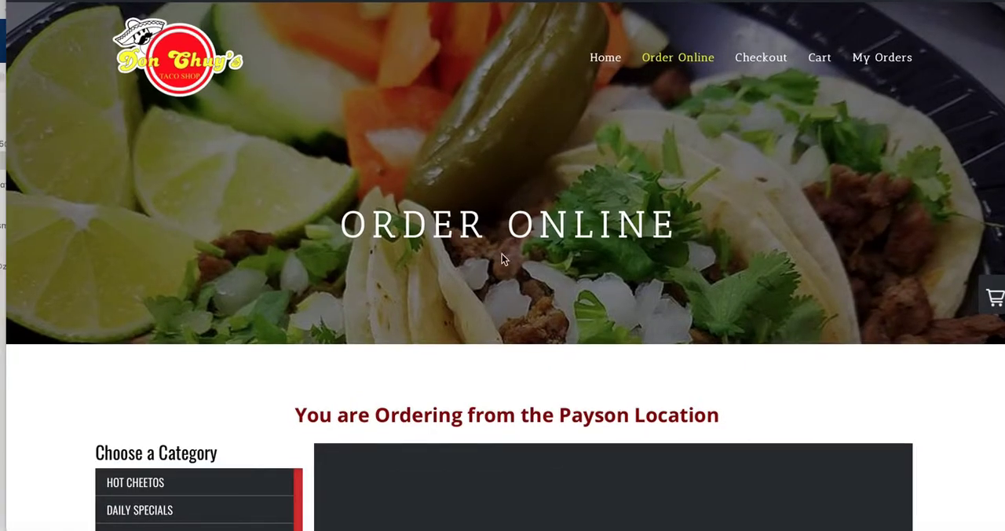
Look over the live Payson ordering page and go from it to the restaurant's home page.
scroll(487, 267, down, 1)
scroll(436, 290, up, 1)
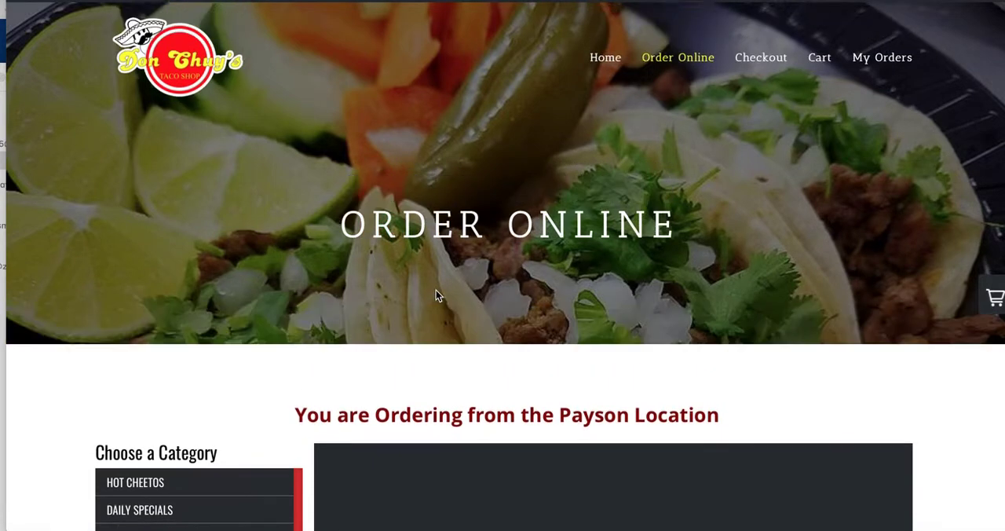
click(608, 63)
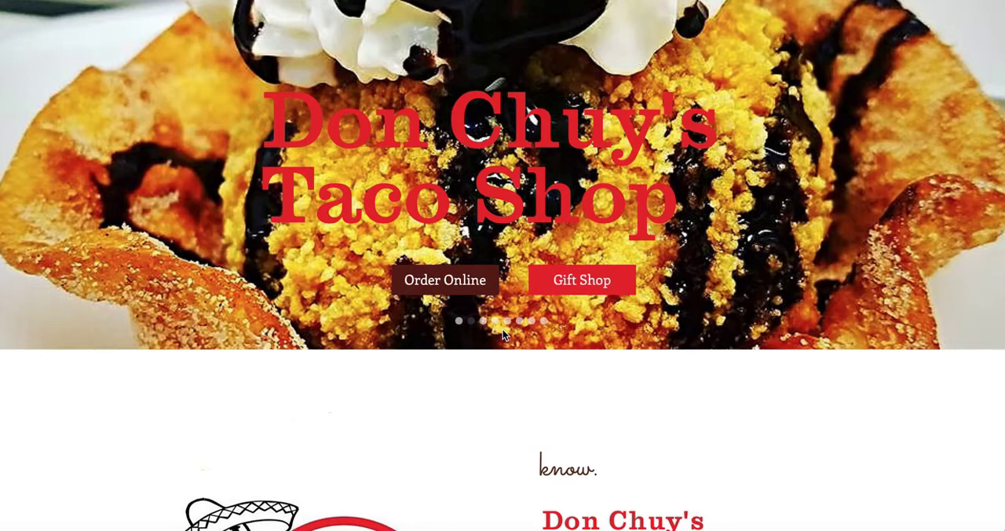
Test the live home page banner's Order Online button through to placing an order at the Payson Location.
click(440, 281)
scroll(480, 370, down, 3)
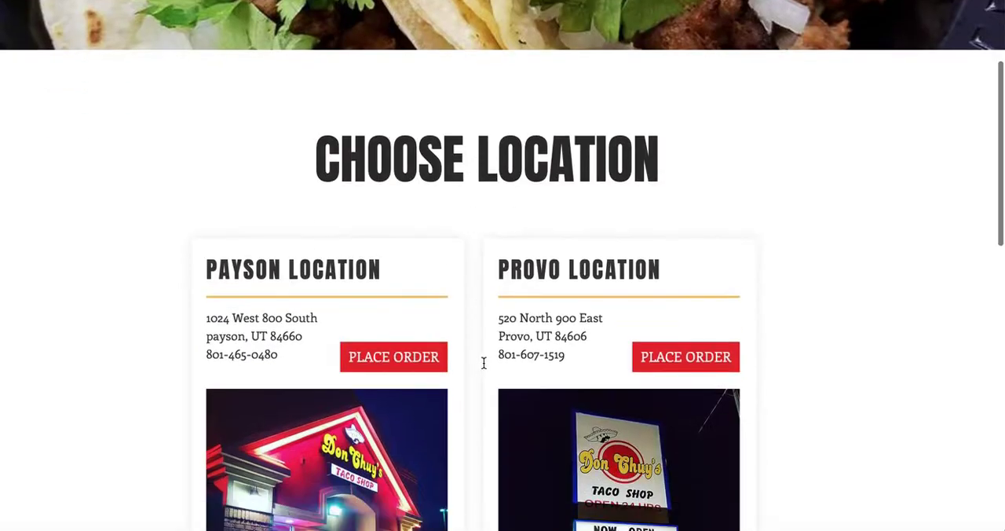
click(396, 358)
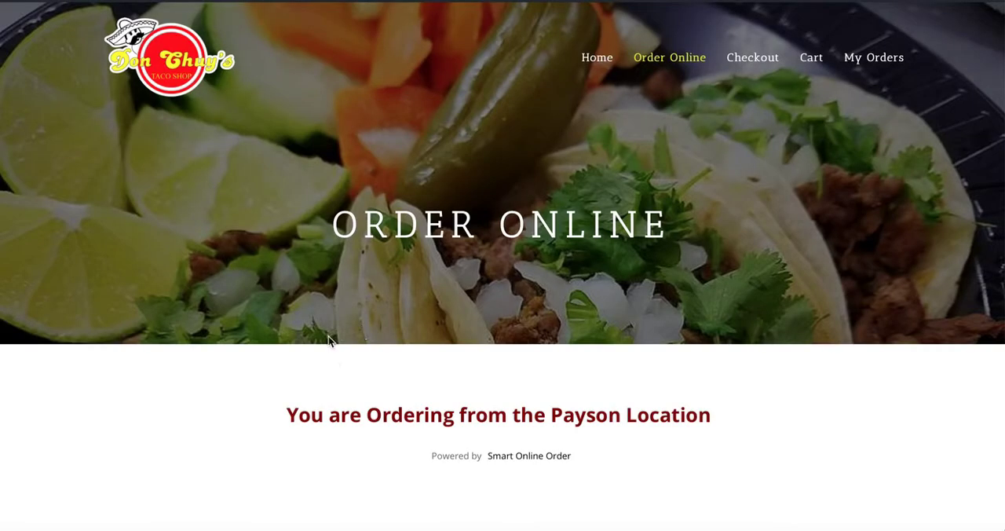
Check the Payson Location heading and the menu on the live ordering page.
drag(311, 364, 688, 369)
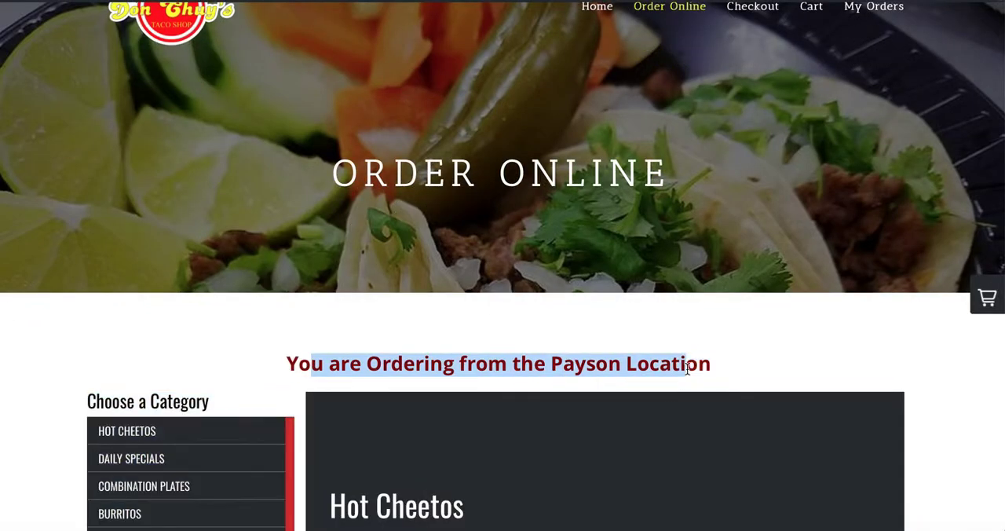
scroll(463, 355, down, 2)
scroll(463, 352, up, 3)
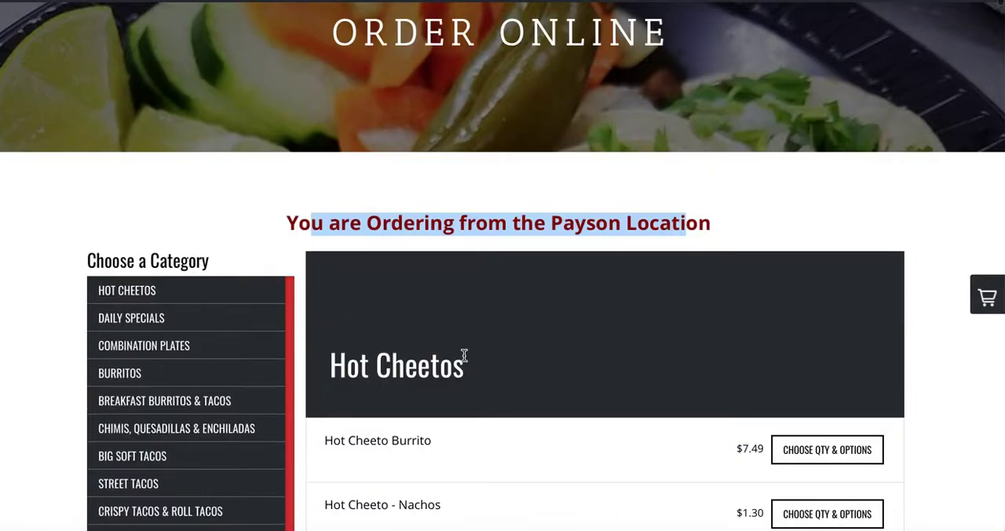
Return to the live home page and test the Delivery or Take Out section's Order Online button through to the Payson Location's order page.
click(593, 62)
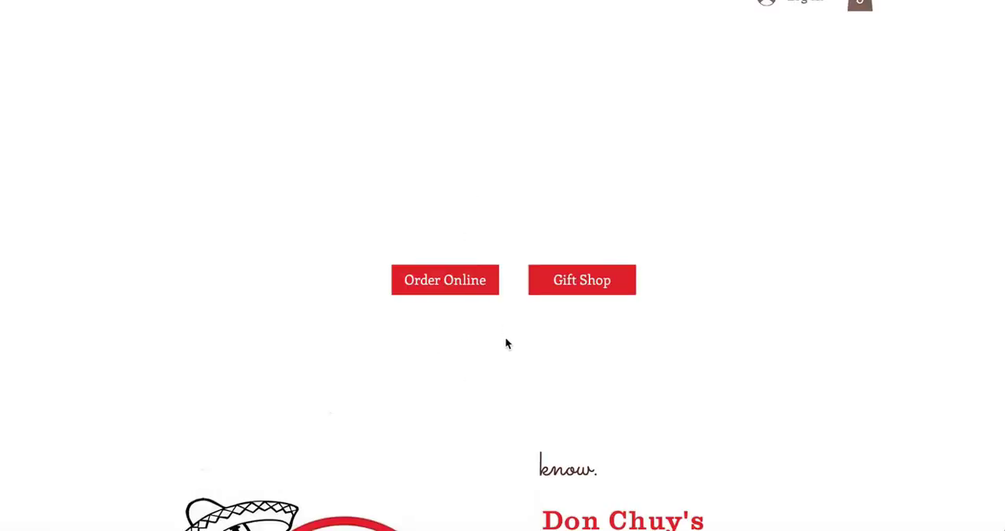
scroll(506, 343, down, 10)
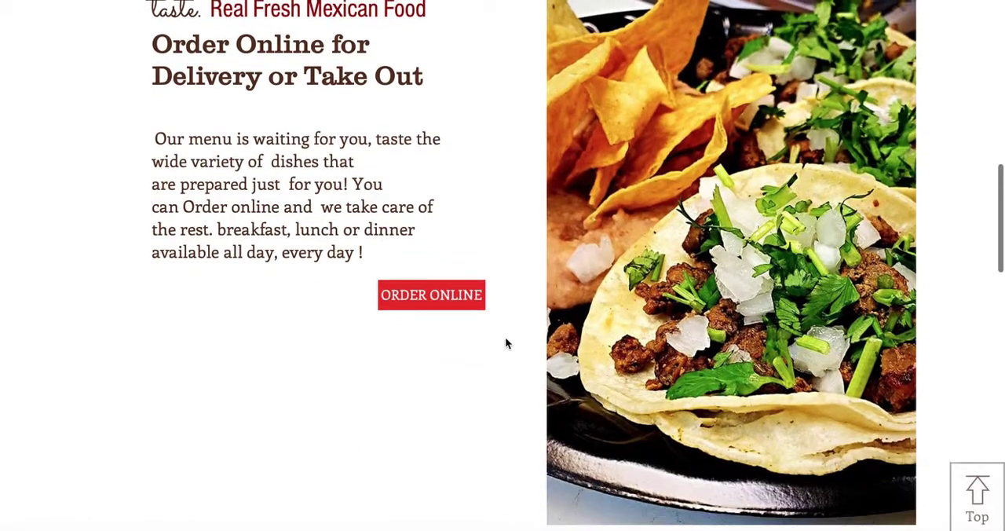
click(436, 305)
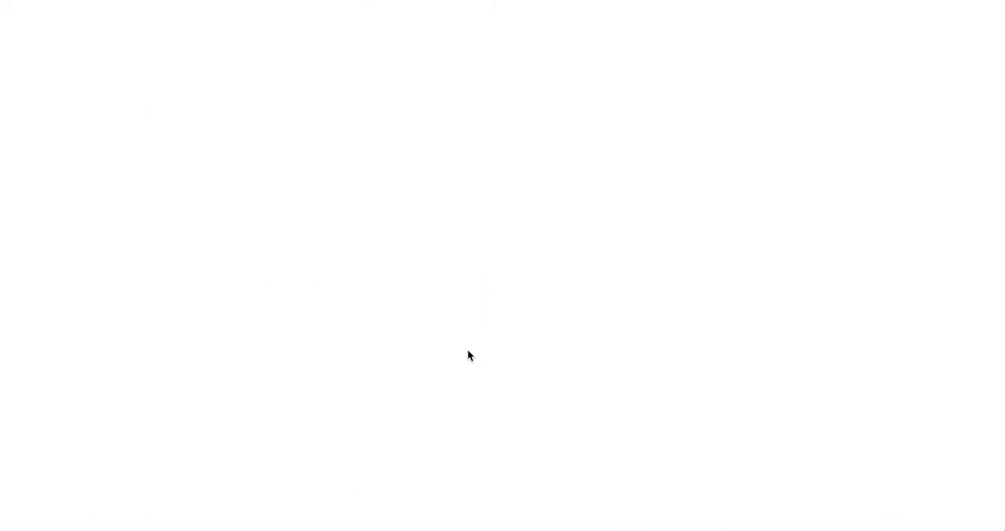
scroll(478, 341, down, 6)
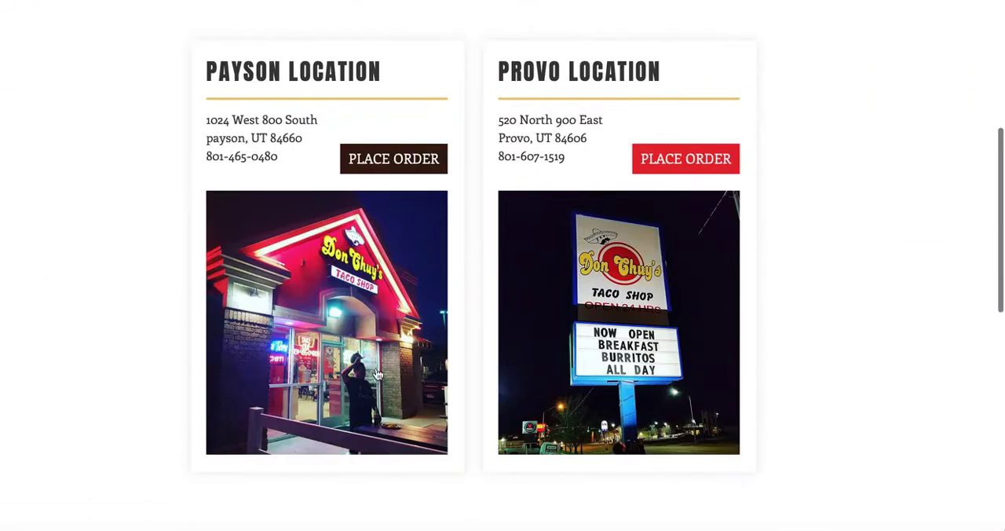
scroll(374, 385, up, 3)
click(394, 375)
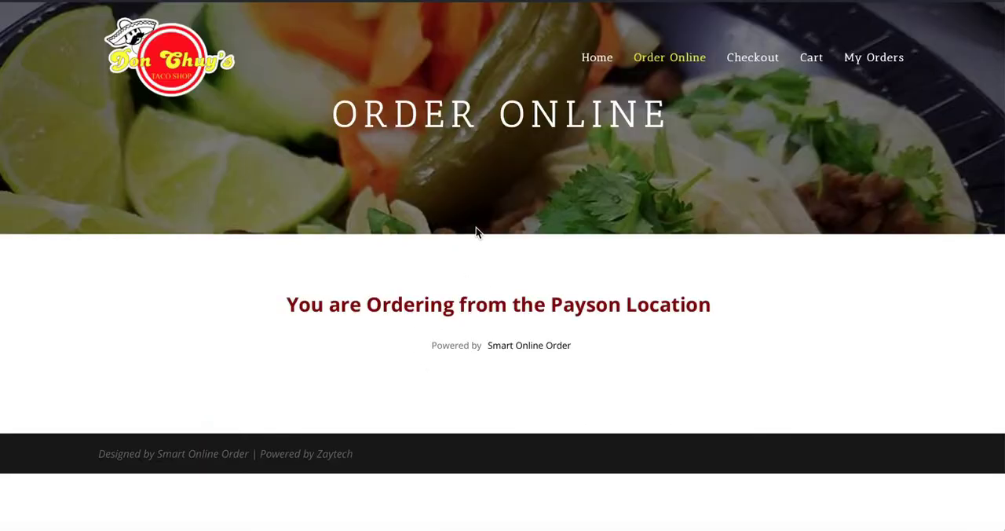
Examine the heading, categories and menu items on the Payson Location's online ordering page.
scroll(477, 307, down, 1)
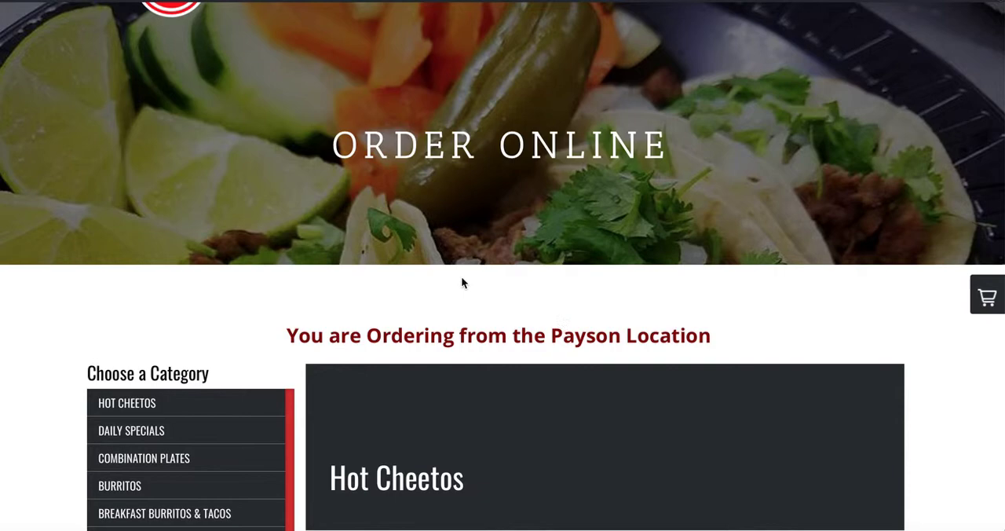
scroll(461, 283, up, 1)
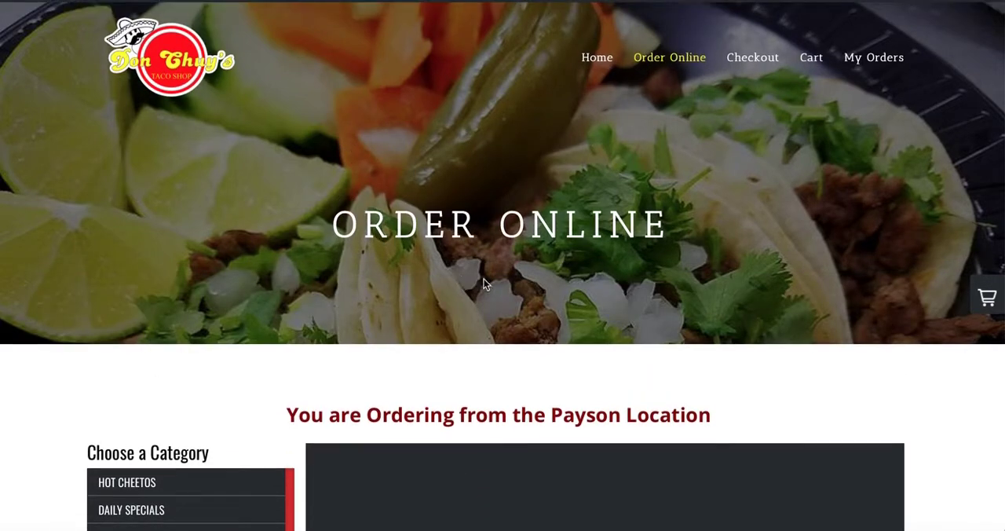
scroll(457, 297, down, 5)
scroll(457, 297, up, 5)
scroll(508, 253, down, 10)
scroll(508, 253, up, 5)
scroll(508, 246, up, 5)
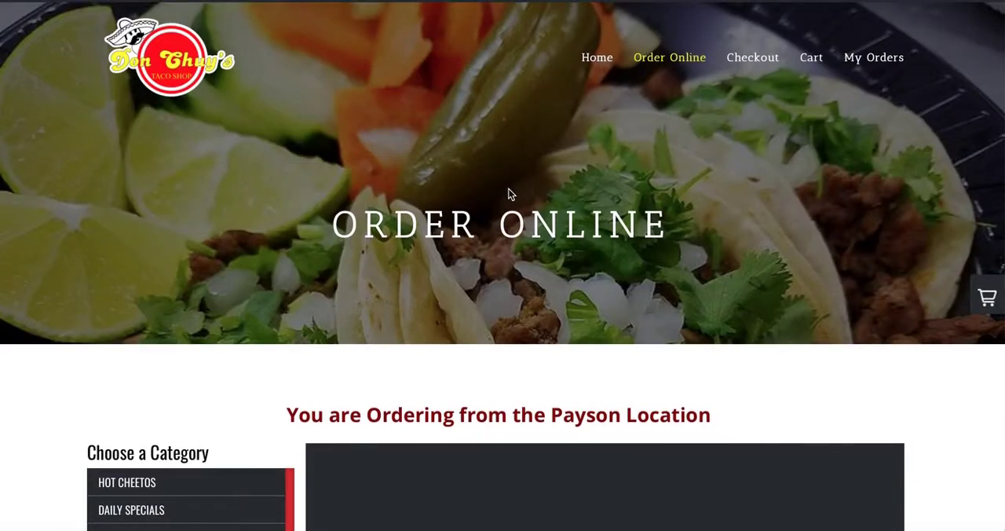